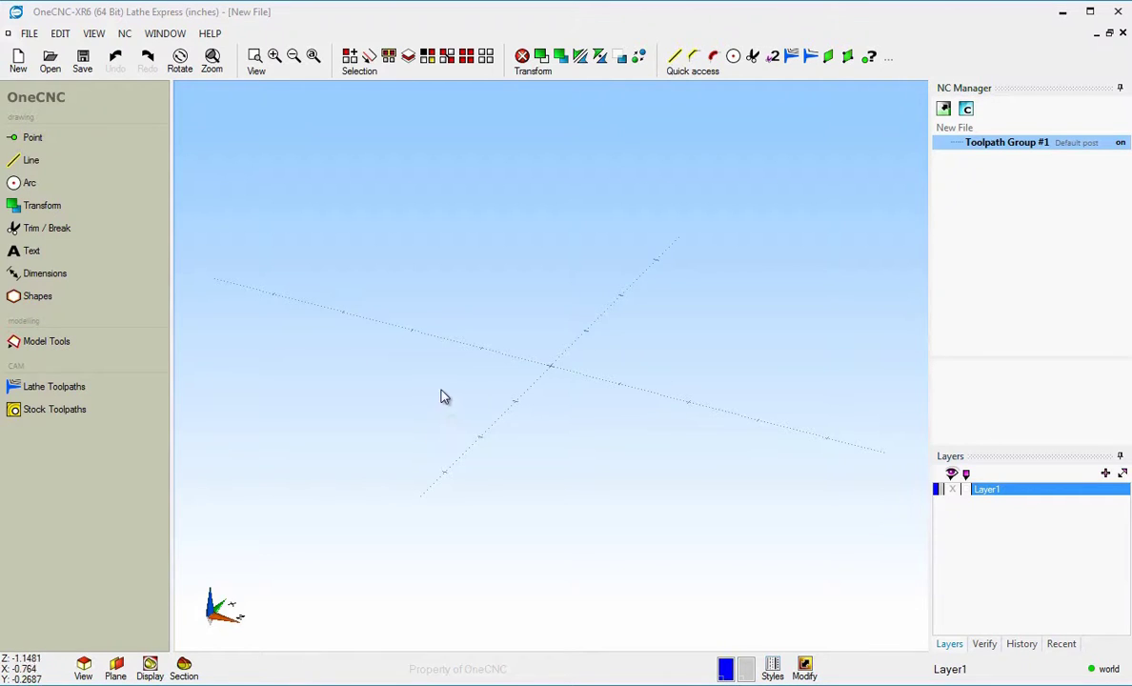
Step: In the top view, draw profile lines from the origin through X 1.5, a chamfer to X 2, Z -3.5, and a shoulder to about X 2.6
key("t")
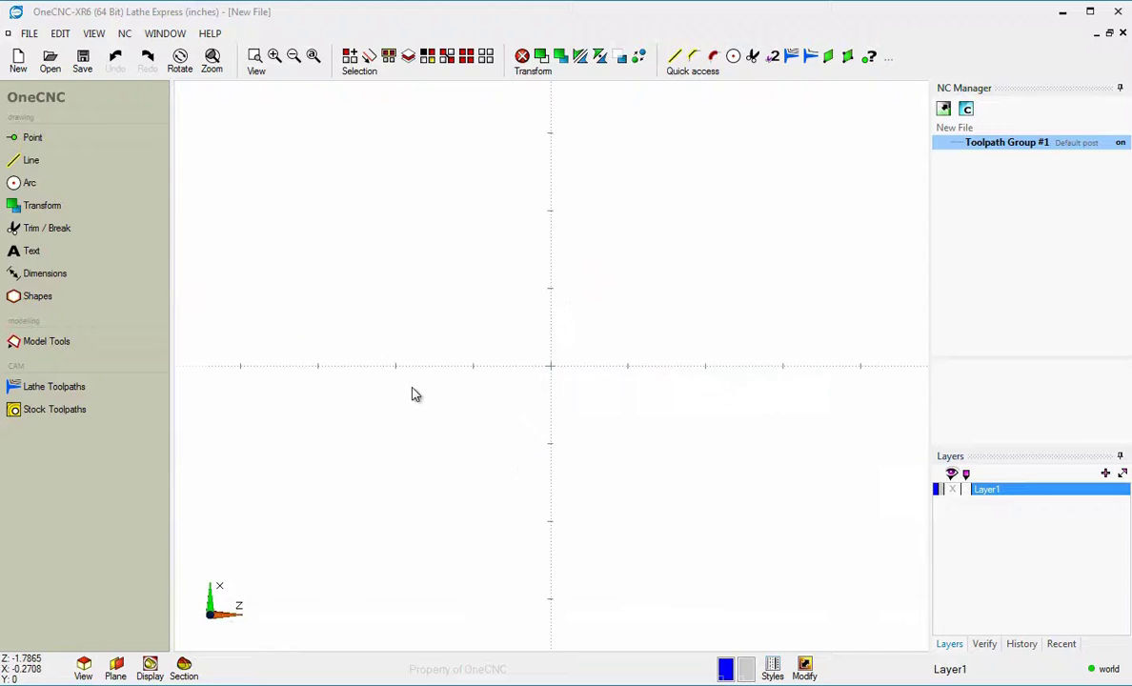
left_click(31, 160)
left_click(631, 422)
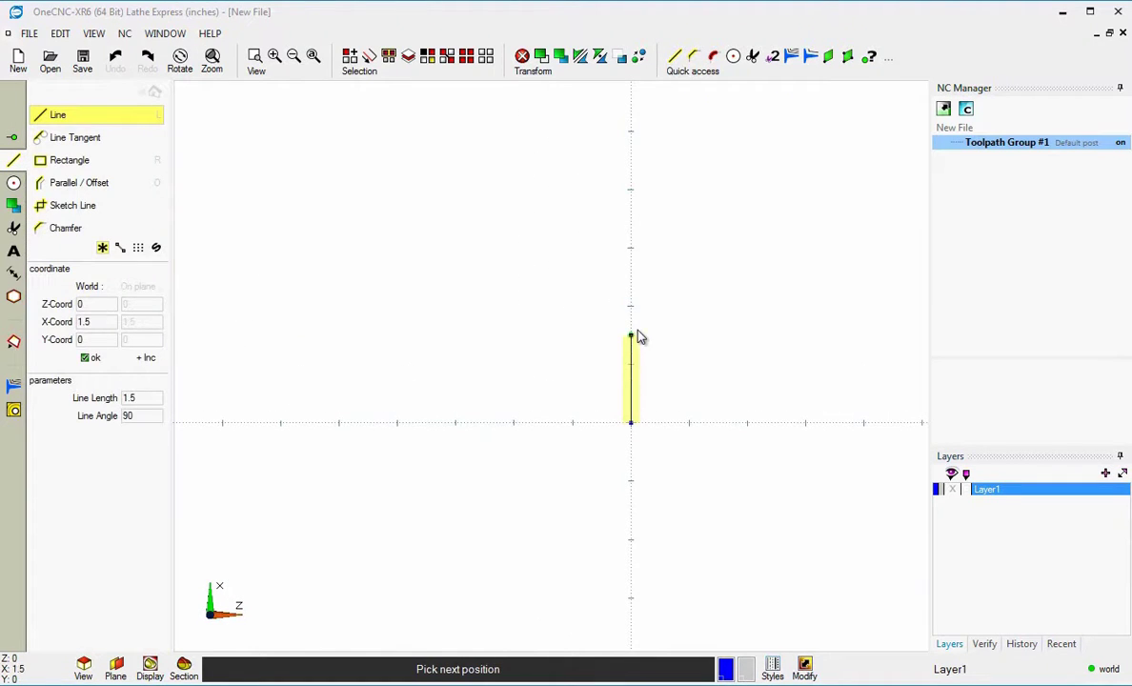
left_click(602, 307)
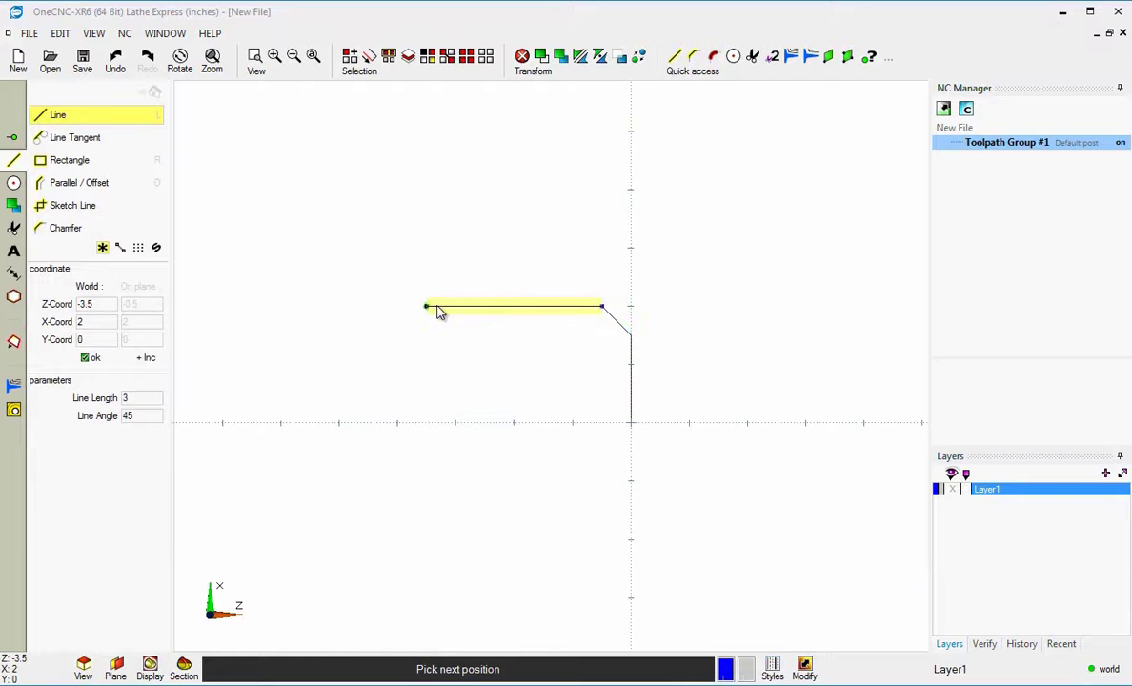
left_click(426, 307)
left_click(427, 271)
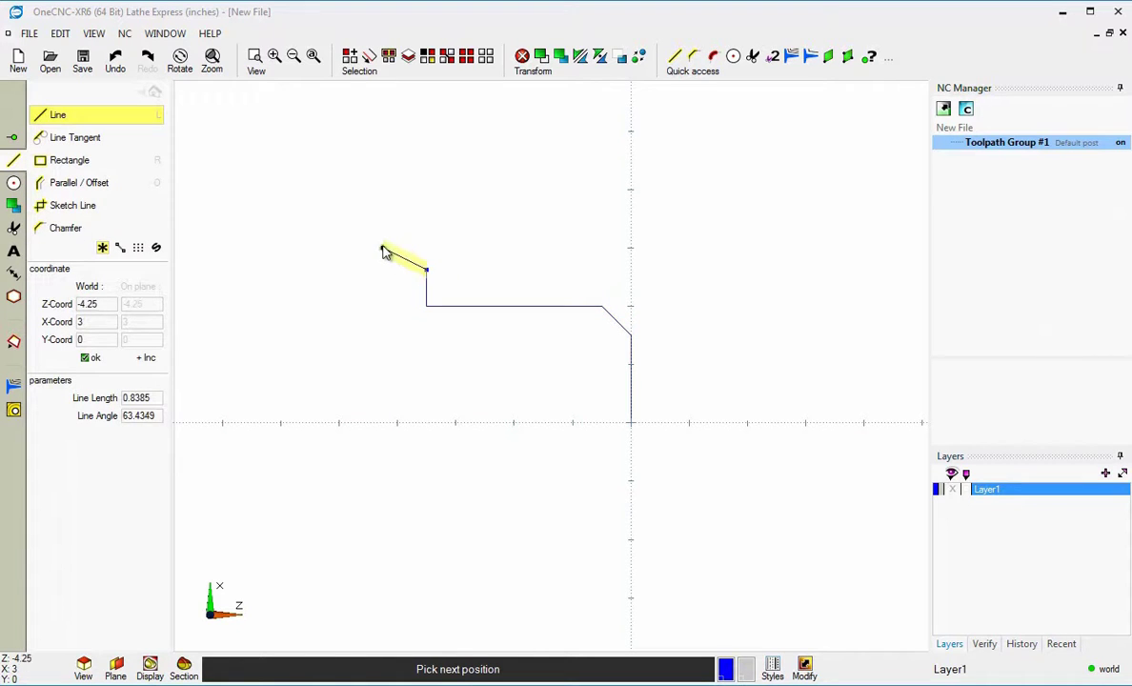
Step: Extend the profile with a sloped line to X 3, a flat to about Z -6, a shoulder to X 4 and a square groove ending near Z -7.5
left_click(399, 249)
left_click(280, 249)
left_click(280, 191)
left_click(251, 191)
left_click(252, 219)
left_click(222, 219)
left_click(222, 190)
left_click(194, 190)
key("Escape")
key("Escape")
Step: Examine the turning profile from tilted angles and at several zoom levels, returning to the flat drawing view
scroll(299, 313, "down", 3)
middle_click_drag(313, 323, 460, 341)
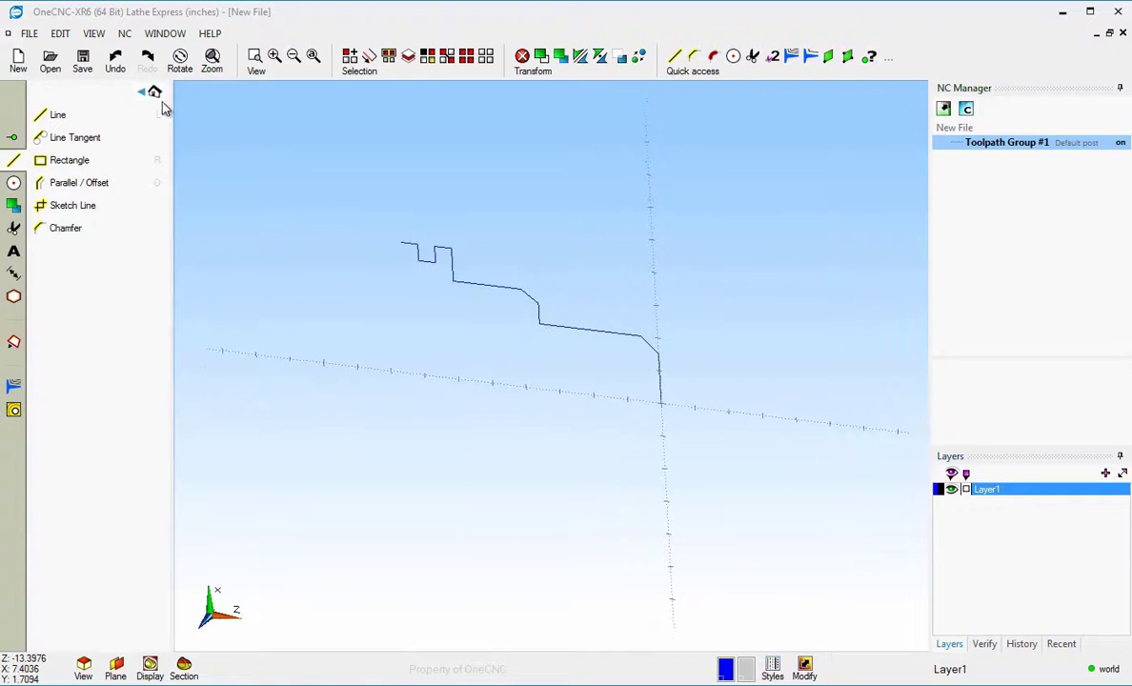
left_click(155, 93)
middle_click_drag(364, 274, 357, 334)
right_click(387, 330)
left_click(440, 362)
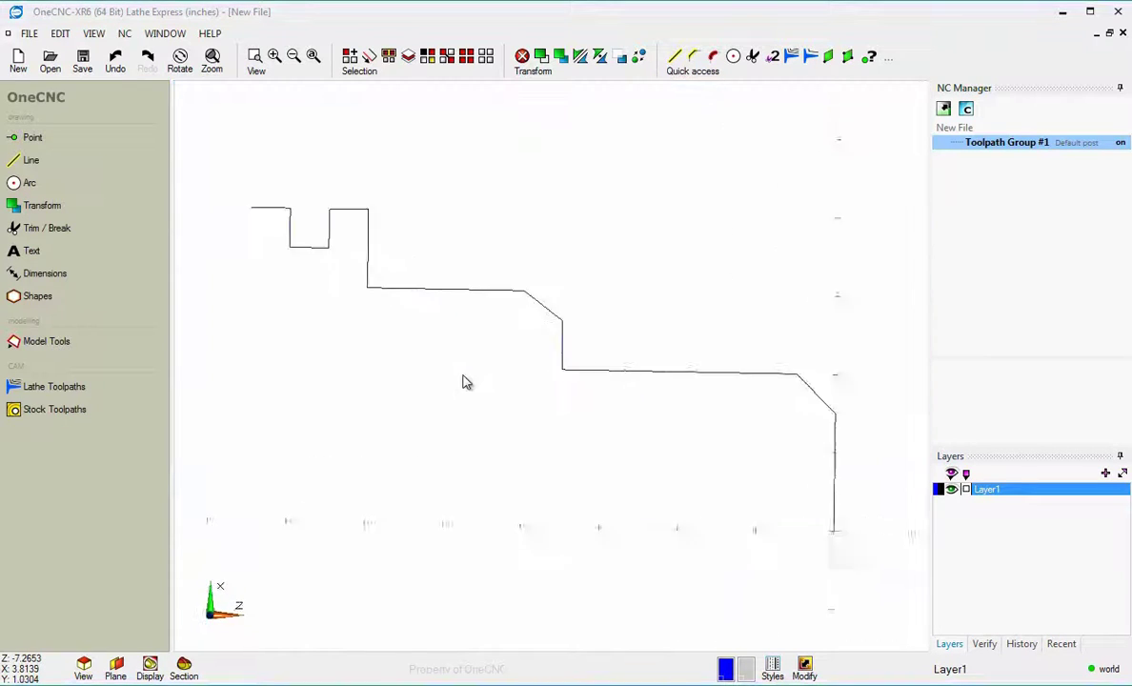
scroll(466, 382, "down", 2)
middle_click_drag(599, 420, 512, 411)
middle_click(512, 411)
left_click(512, 404)
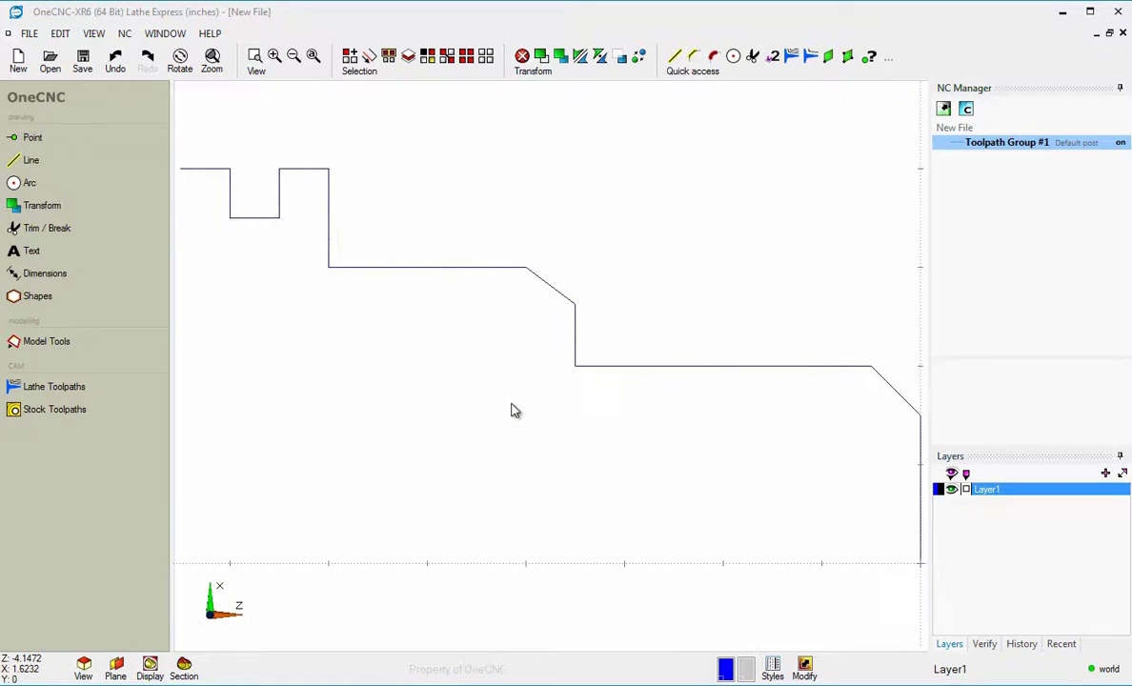
scroll(511, 411, "down", 1)
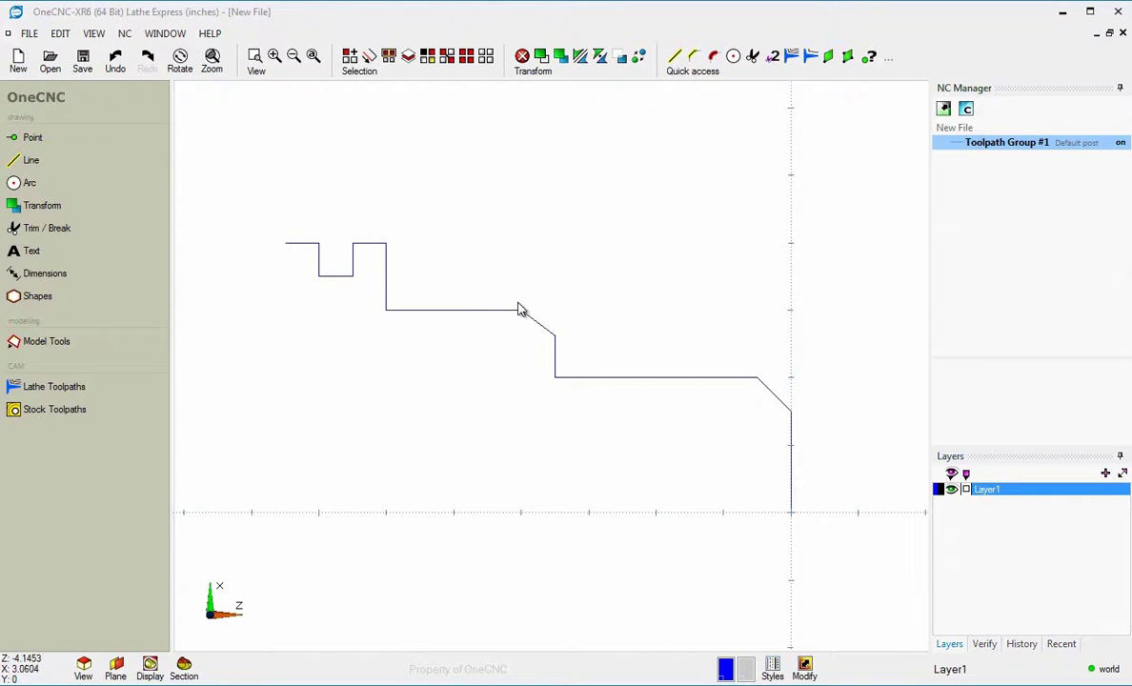
middle_click_drag(499, 359, 462, 434)
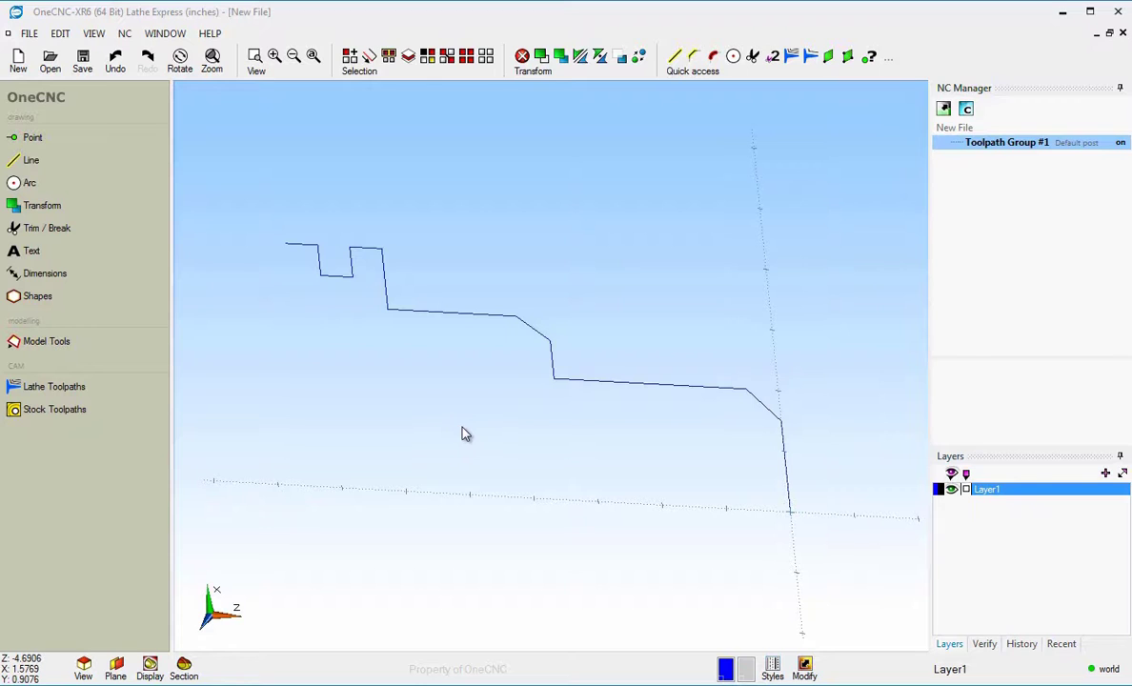
right_click(463, 428)
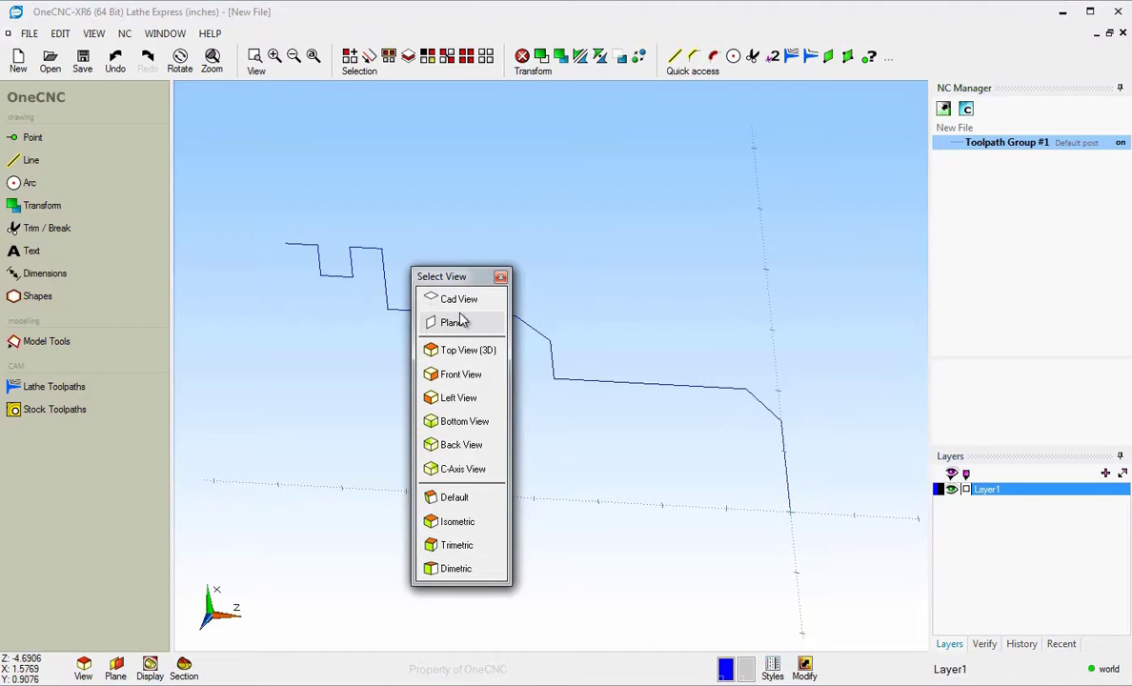
left_click(671, 295)
middle_click_drag(652, 344, 555, 347)
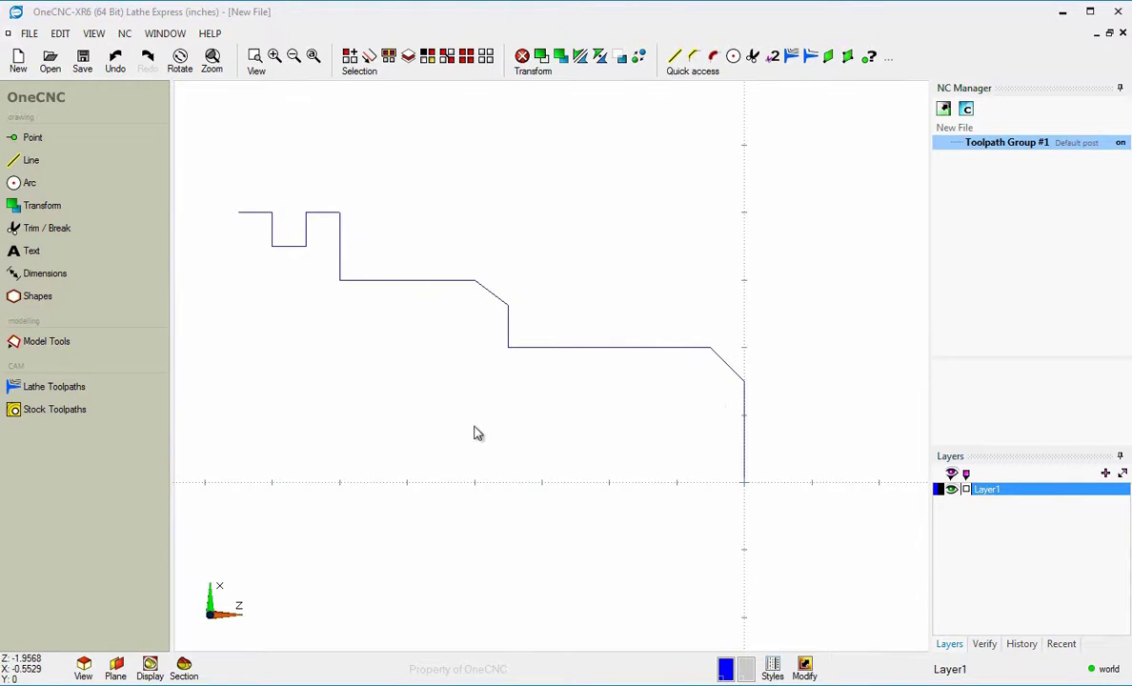
Step: Create a Turn / face roughing toolpath along the profile from the front chamfer to the rear end, accepting the offered settings
left_click(67, 386)
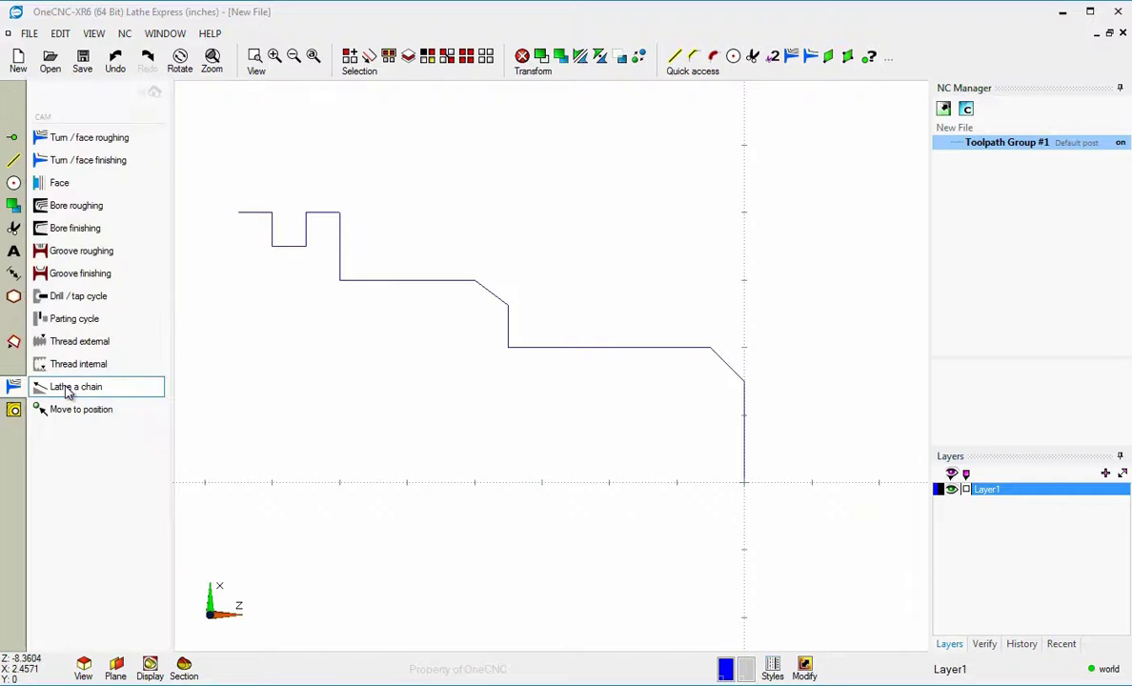
left_click(96, 137)
left_click(740, 374)
left_click(740, 367)
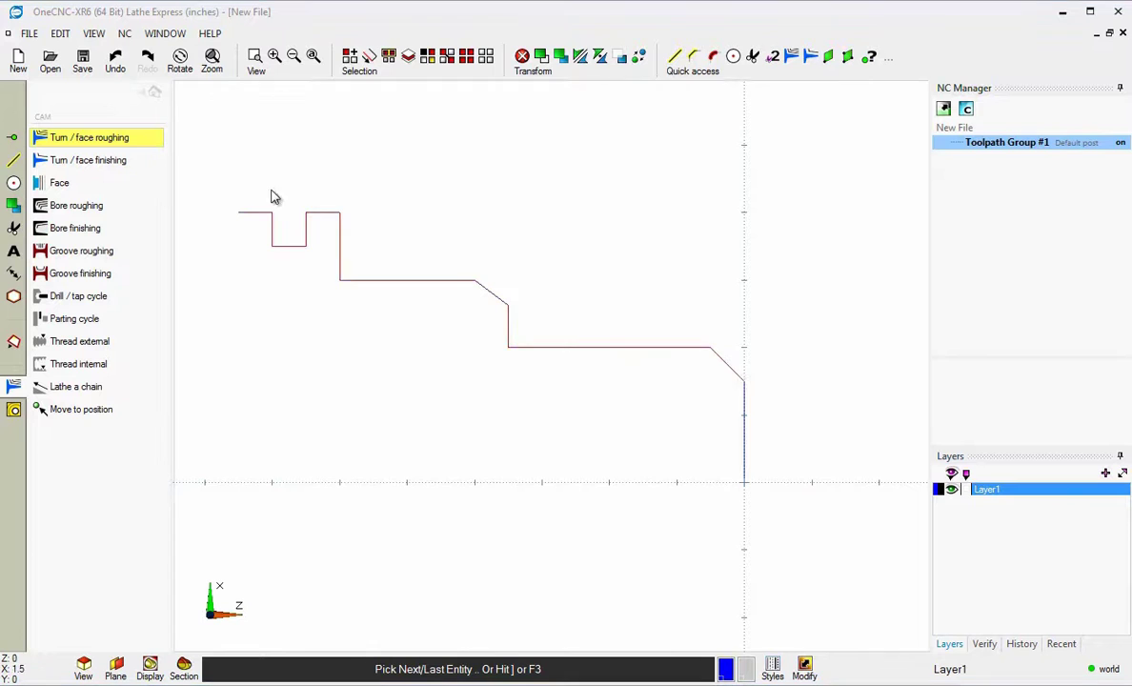
key("F3")
left_click_drag(410, 106, 326, 103)
left_click(680, 563)
left_click(680, 563)
left_click(680, 563)
left_click(680, 563)
left_click(680, 564)
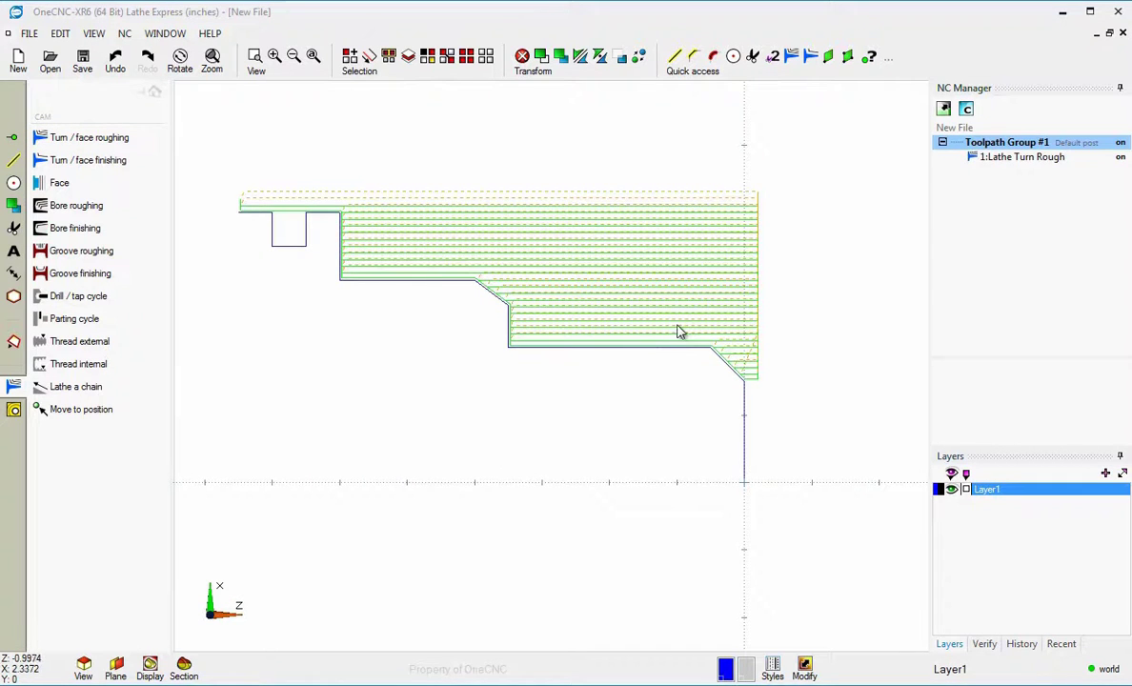
Step: Preview the toolpaths of Toolpath Group #1, watching the tool motion from an angled view, and close the preview
middle_click_drag(679, 332, 657, 354)
left_click_drag(657, 352, 667, 377)
right_click(996, 143)
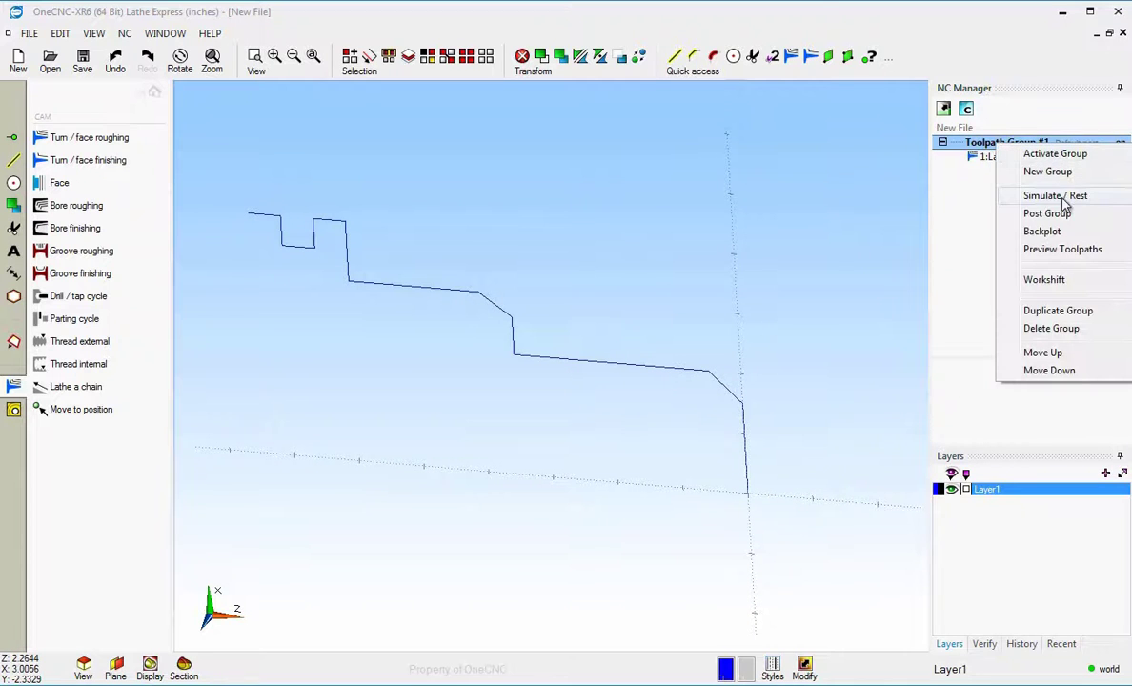
left_click(1025, 252)
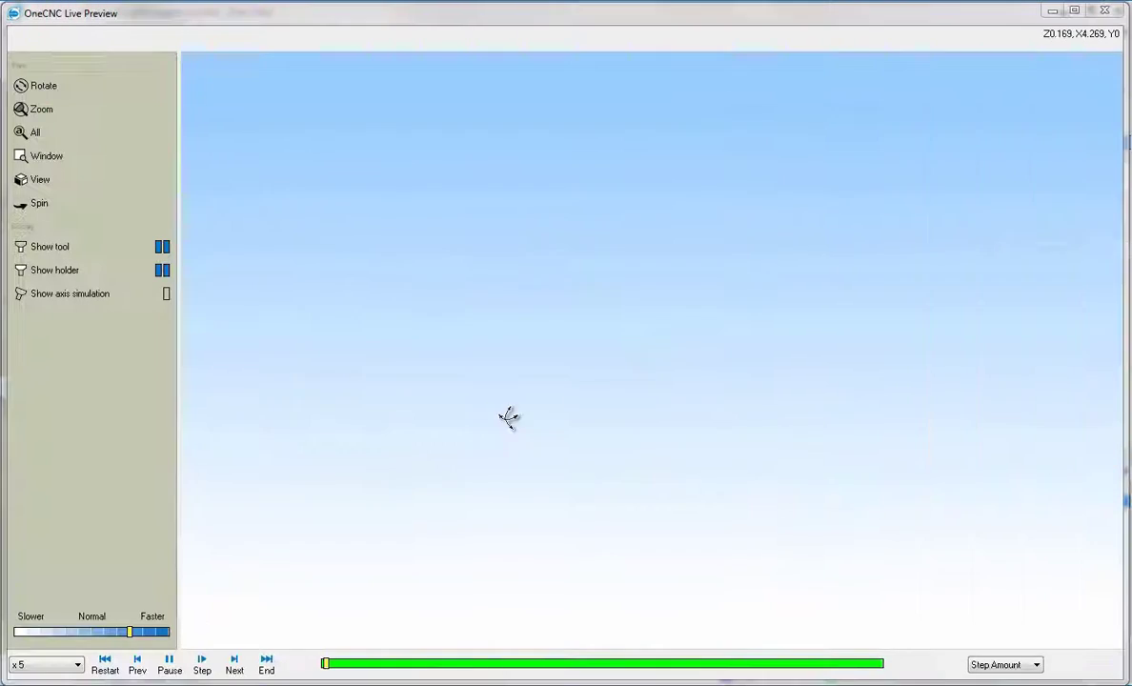
left_click_drag(618, 359, 657, 290)
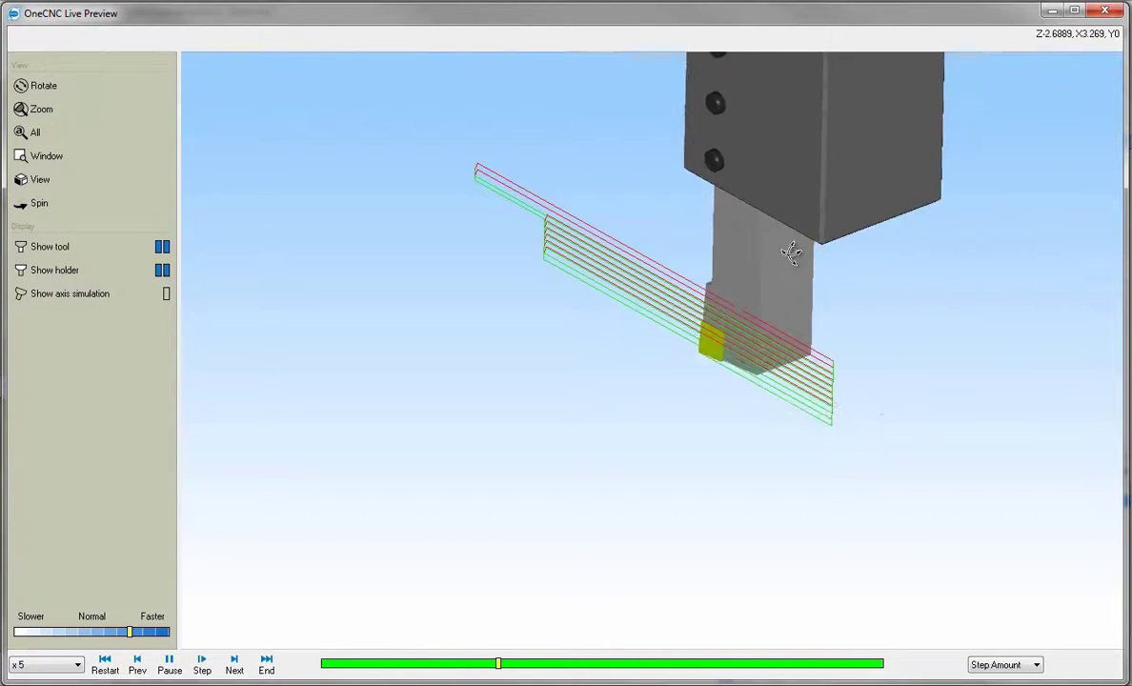
left_click(1106, 11)
Step: Create a lathe model from the whole profile chain, starting at the centreline end of the front face and ending at the rear flat
middle_click_drag(575, 407, 593, 425)
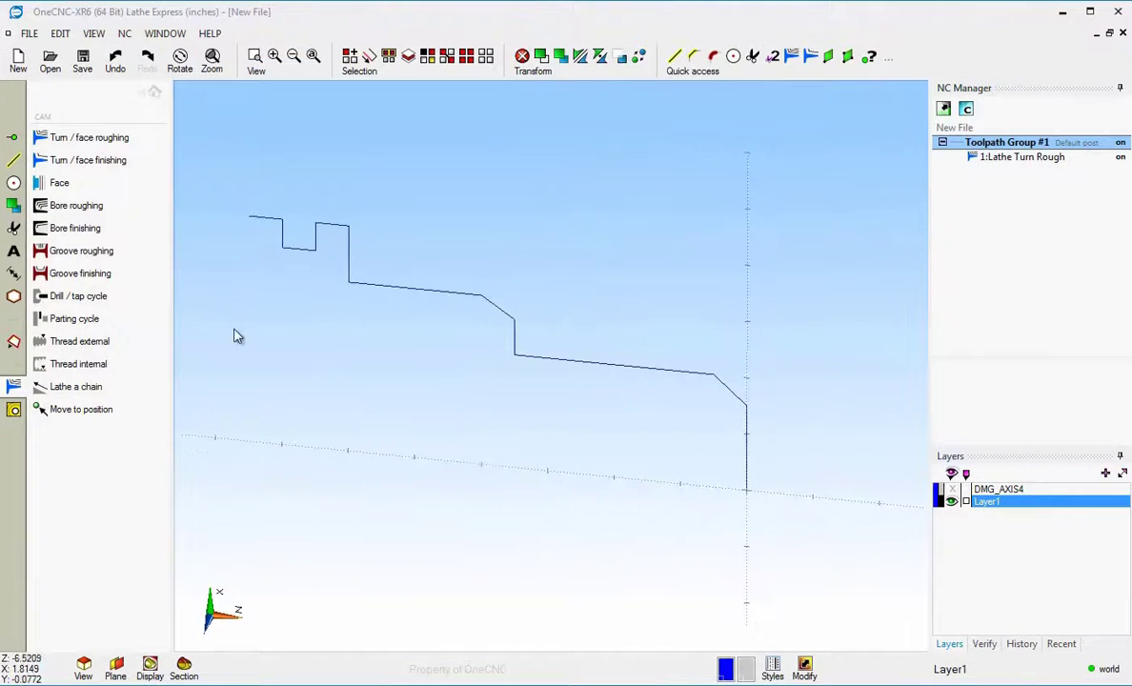
left_click(153, 91)
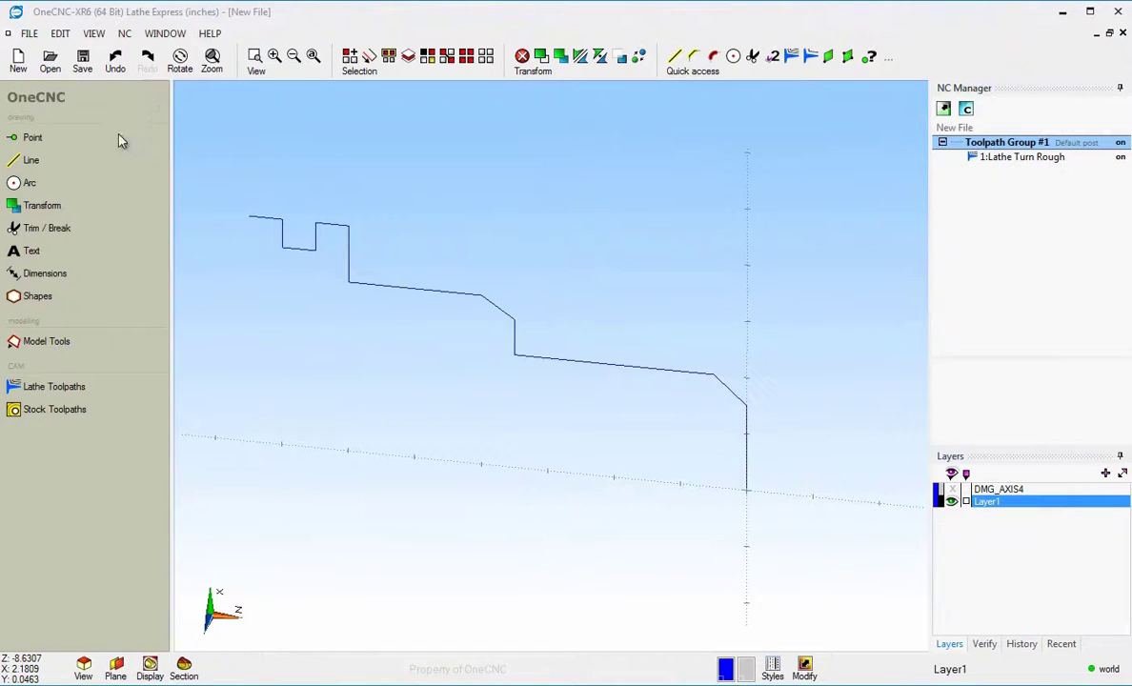
left_click(28, 341)
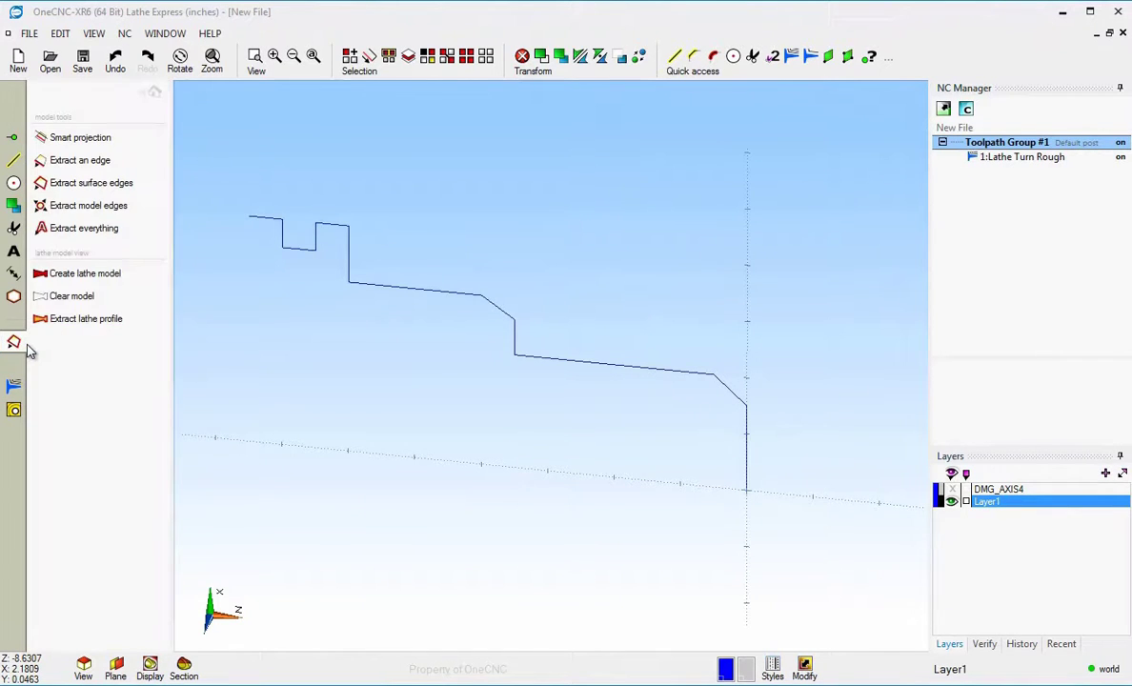
left_click(80, 282)
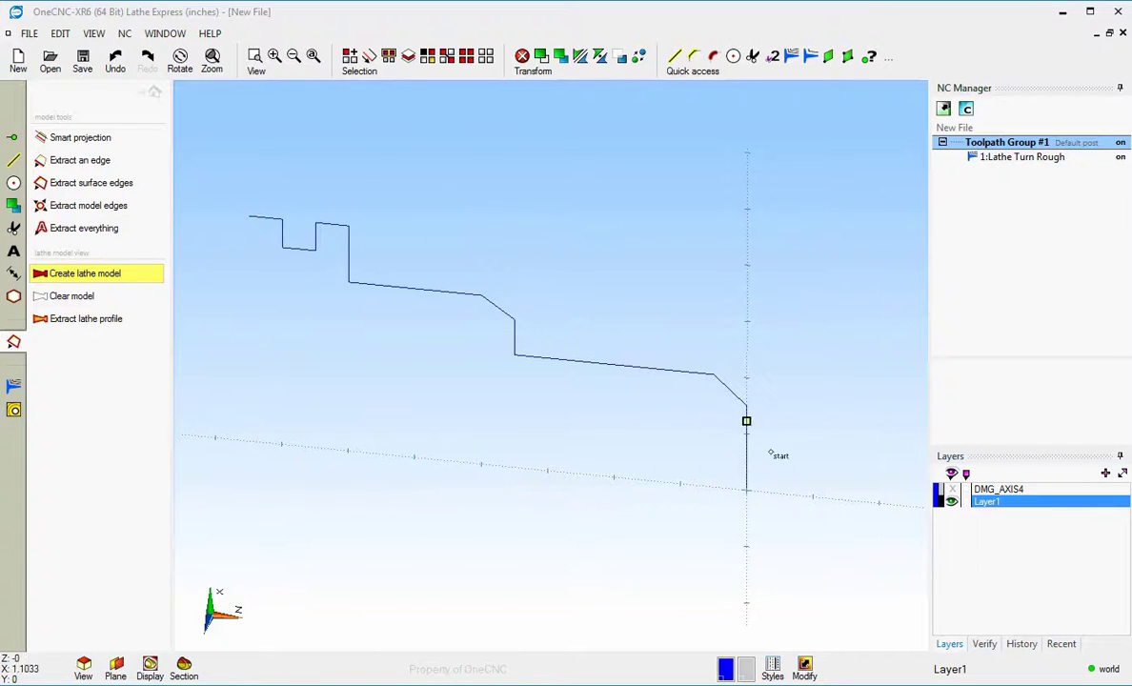
left_click(768, 484)
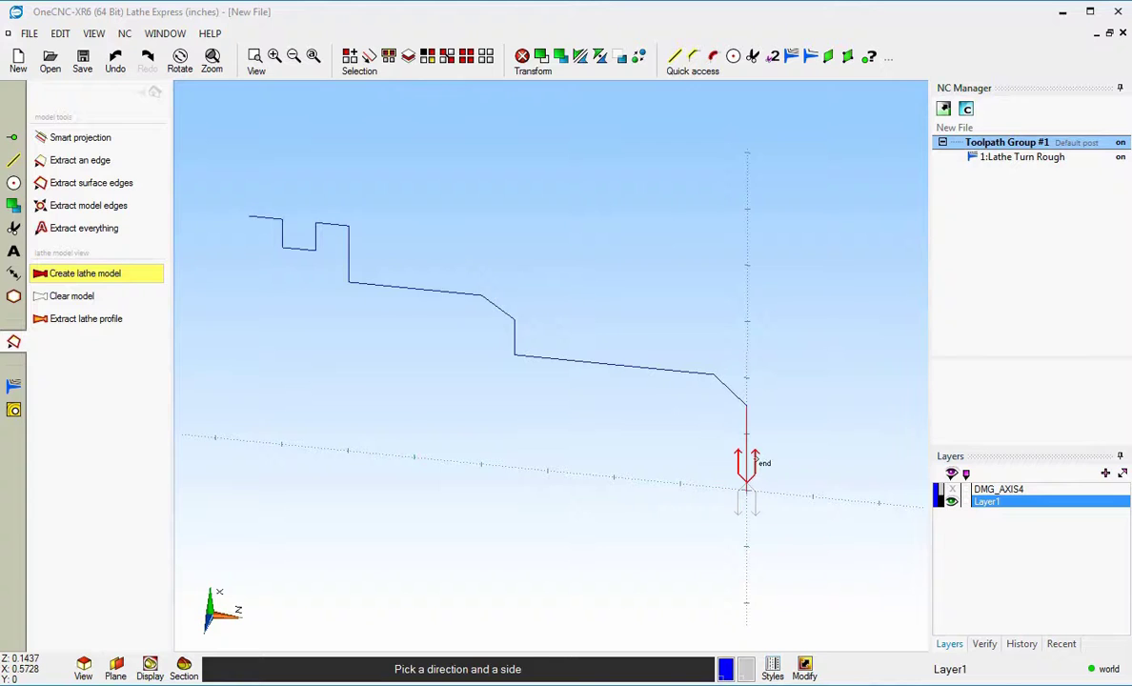
left_click(756, 460)
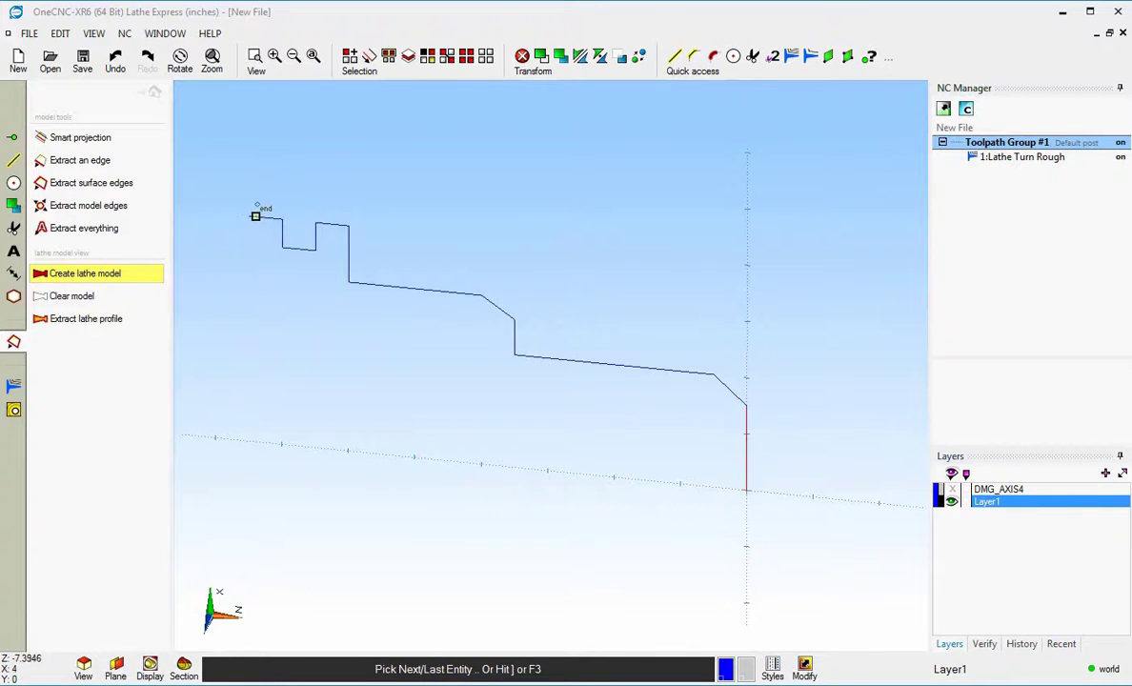
left_click(255, 217)
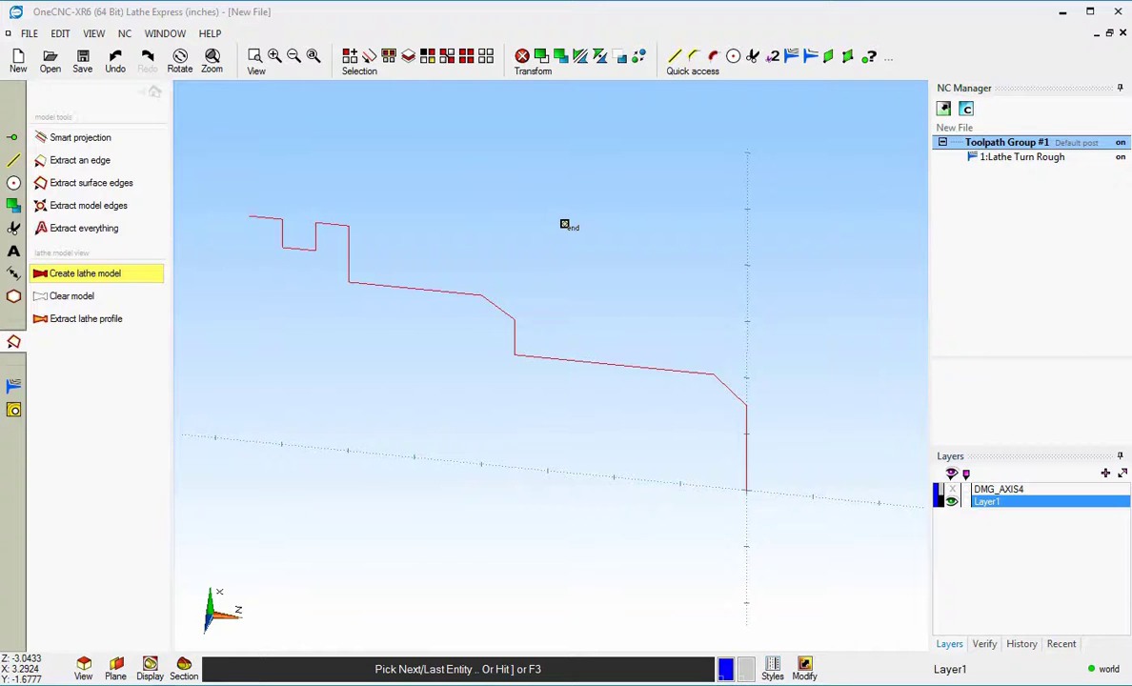
key("F3")
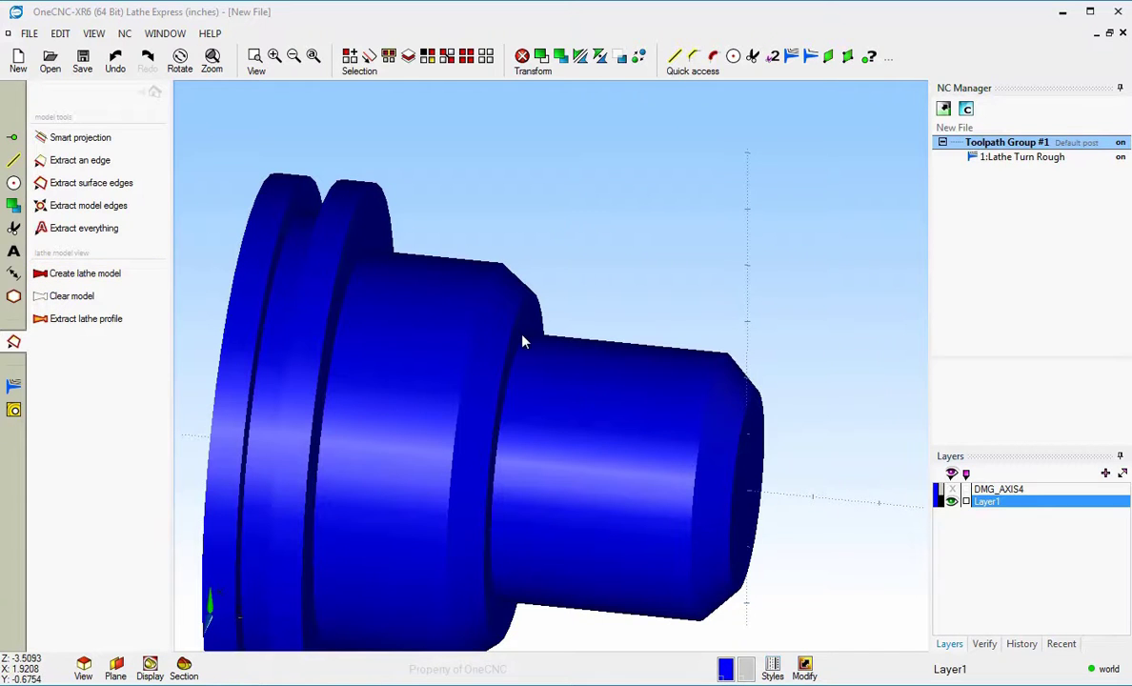
Step: Recolour the lathe model lime green and inspect it from several angles
scroll(523, 336, "down", 1)
middle_click_drag(522, 341, 615, 365)
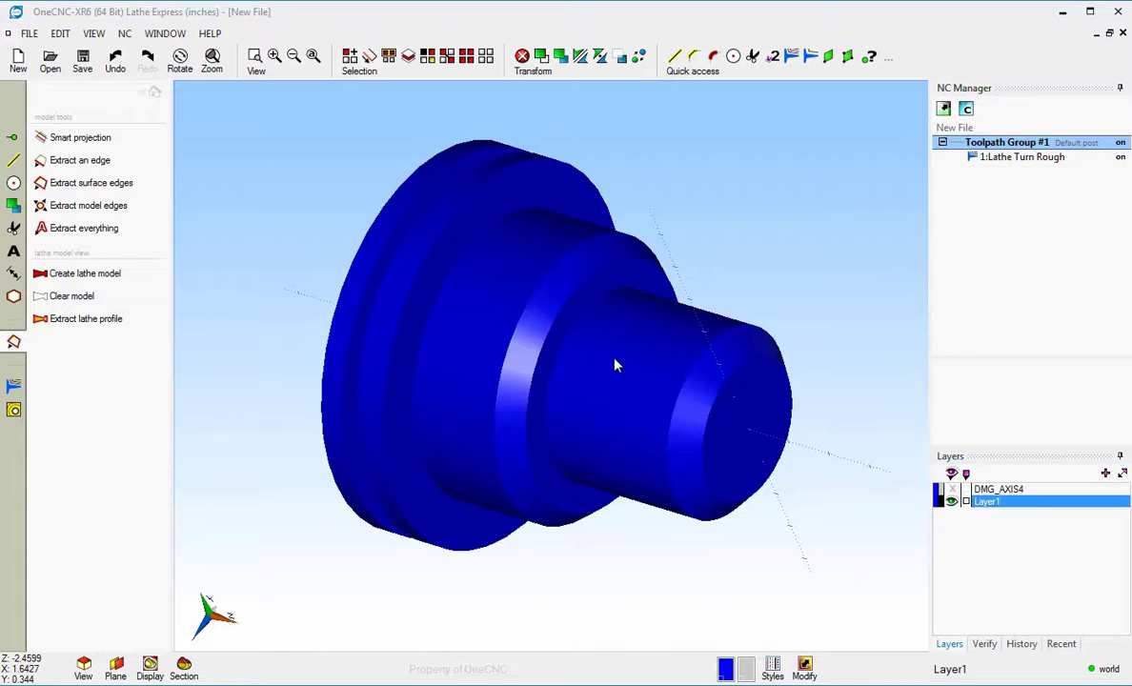
middle_click_drag(574, 326, 610, 338)
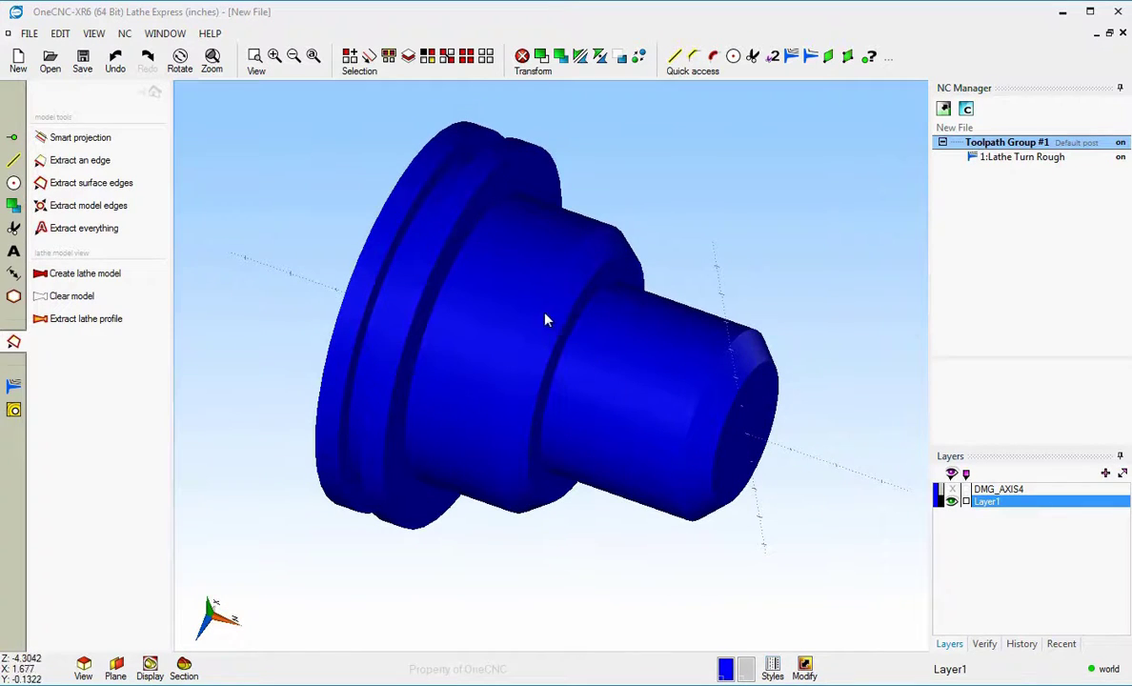
middle_click_drag(548, 318, 470, 273)
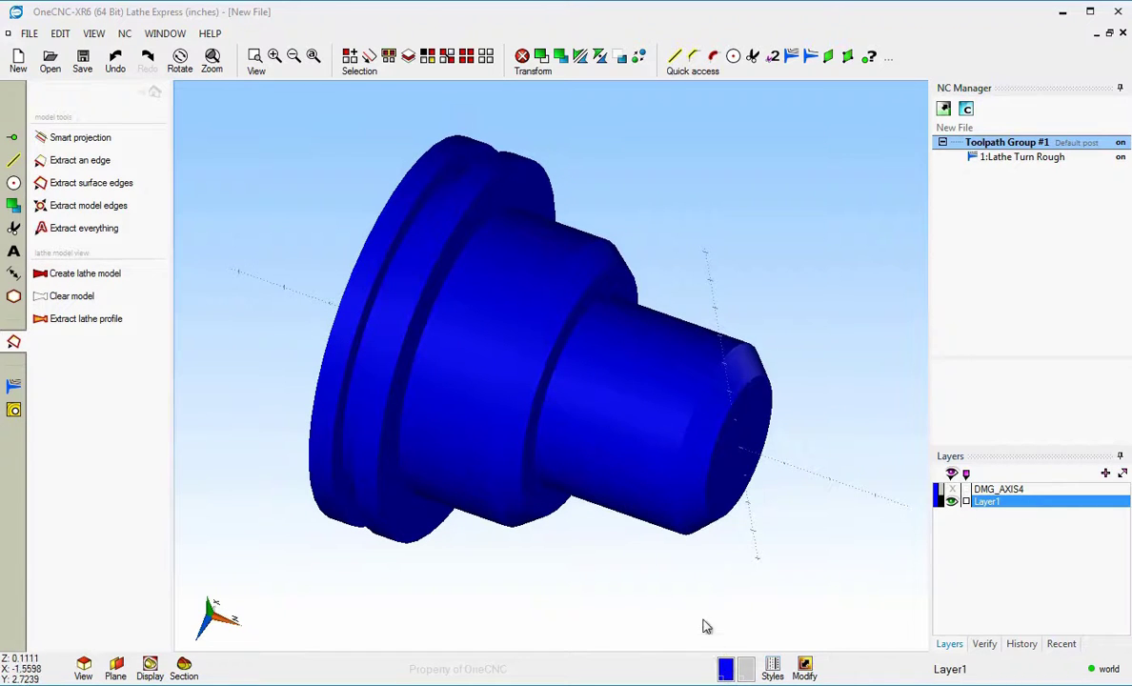
left_click(726, 670)
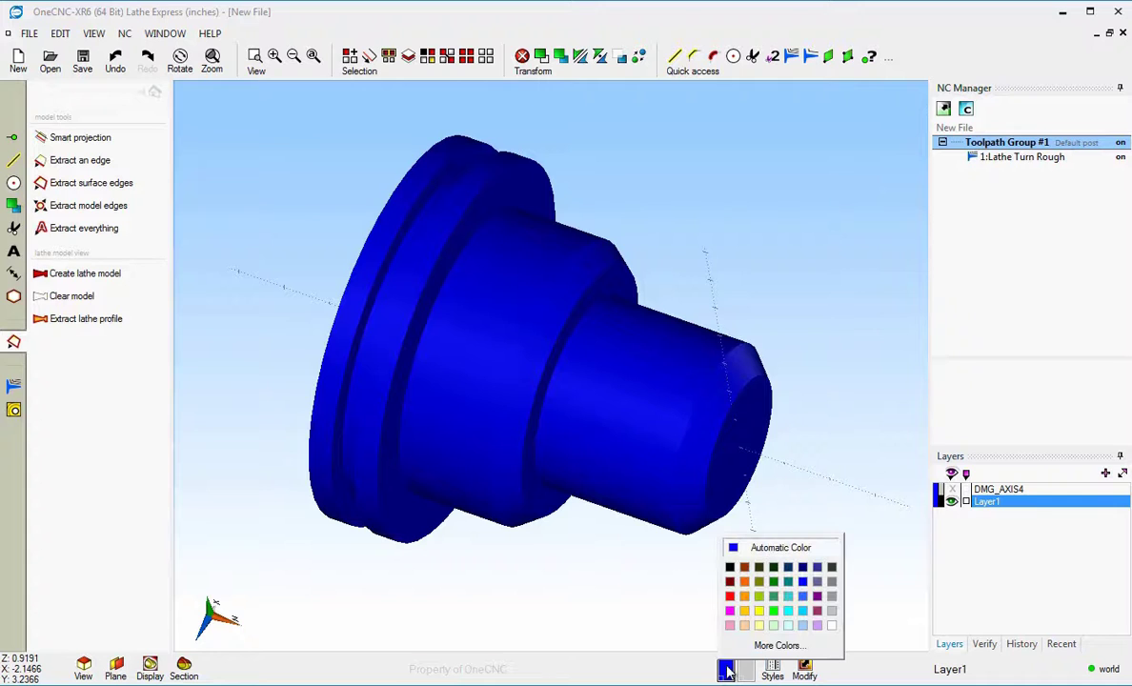
left_click(759, 611)
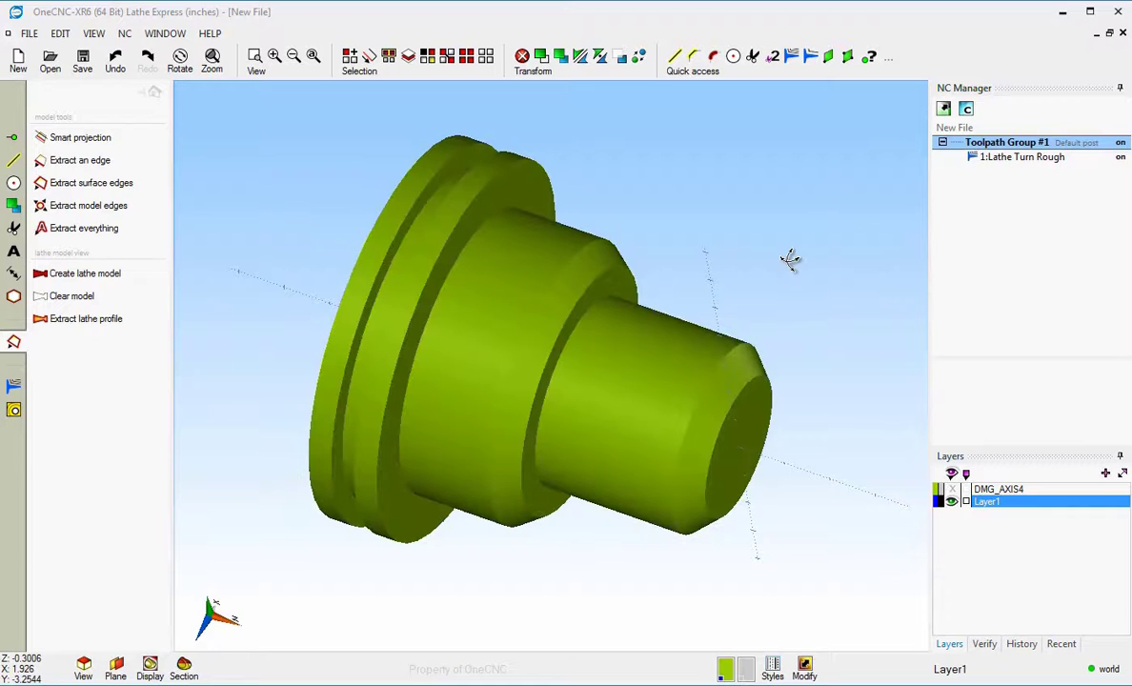
middle_click_drag(790, 259, 725, 353)
Step: Change the lathe model's colour to light yellow and view it from a slightly different angle
left_click(726, 671)
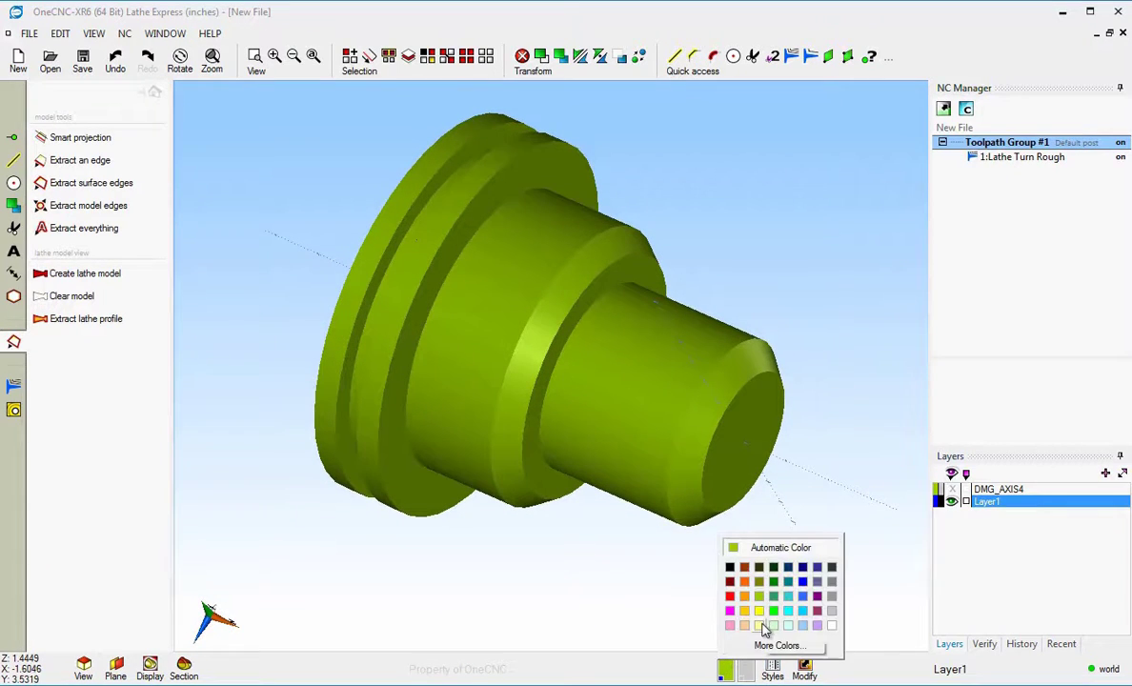
left_click(761, 627)
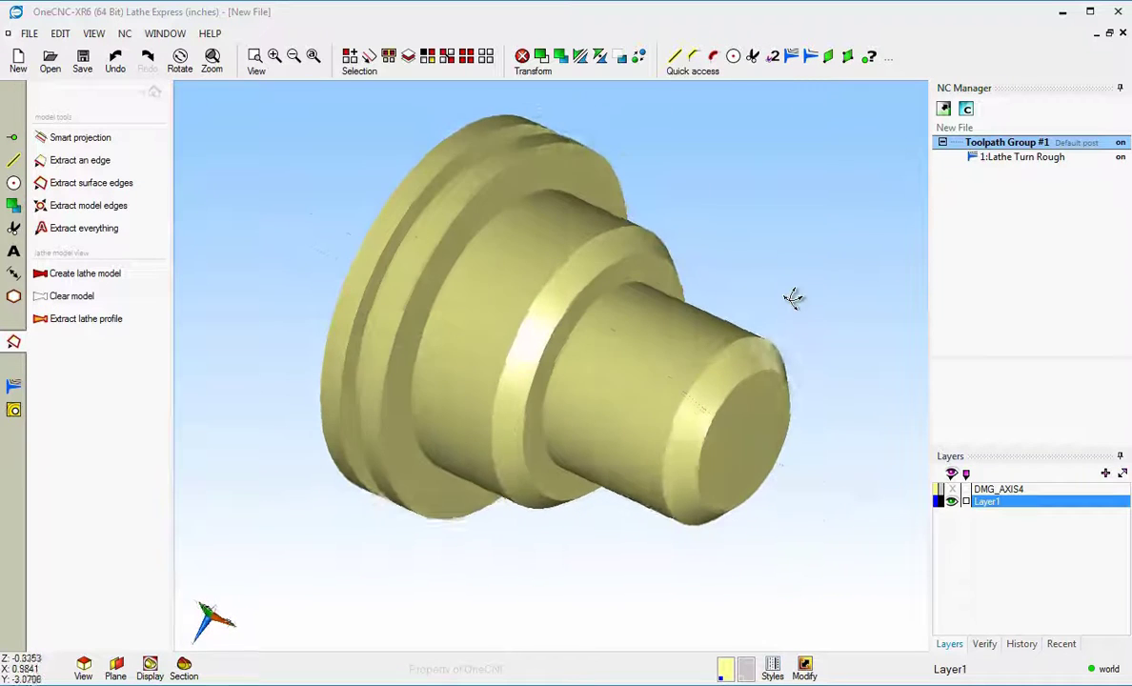
middle_click_drag(793, 298, 791, 308)
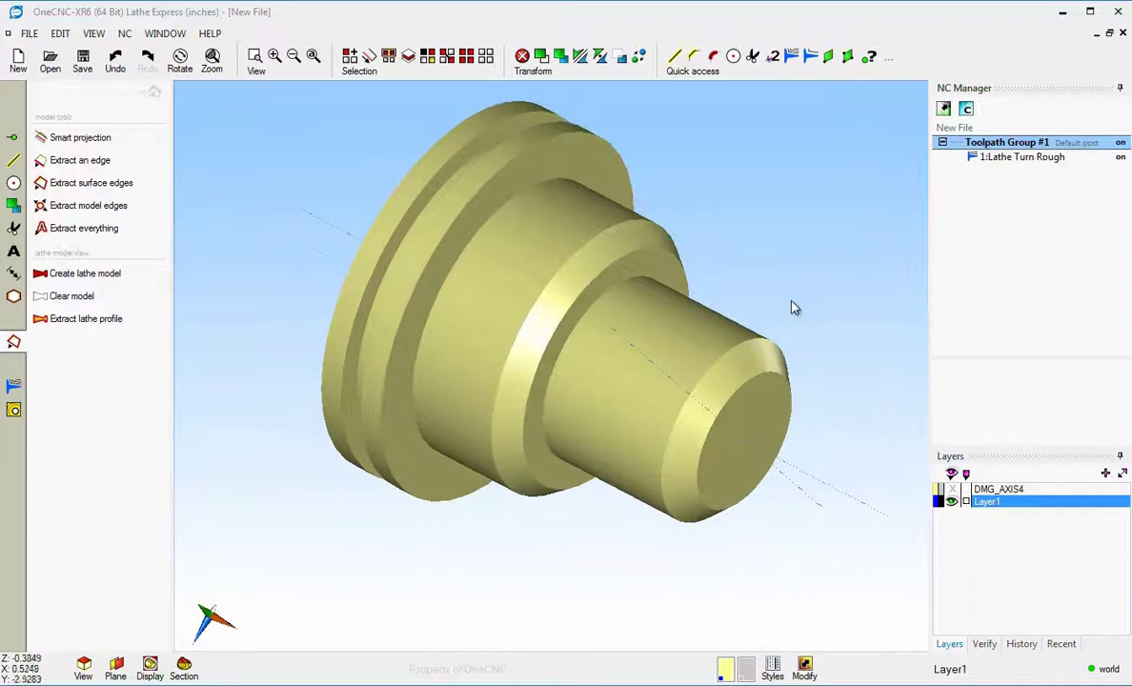
Step: Set the lathe model's colour to purple
left_click(728, 671)
left_click(762, 560)
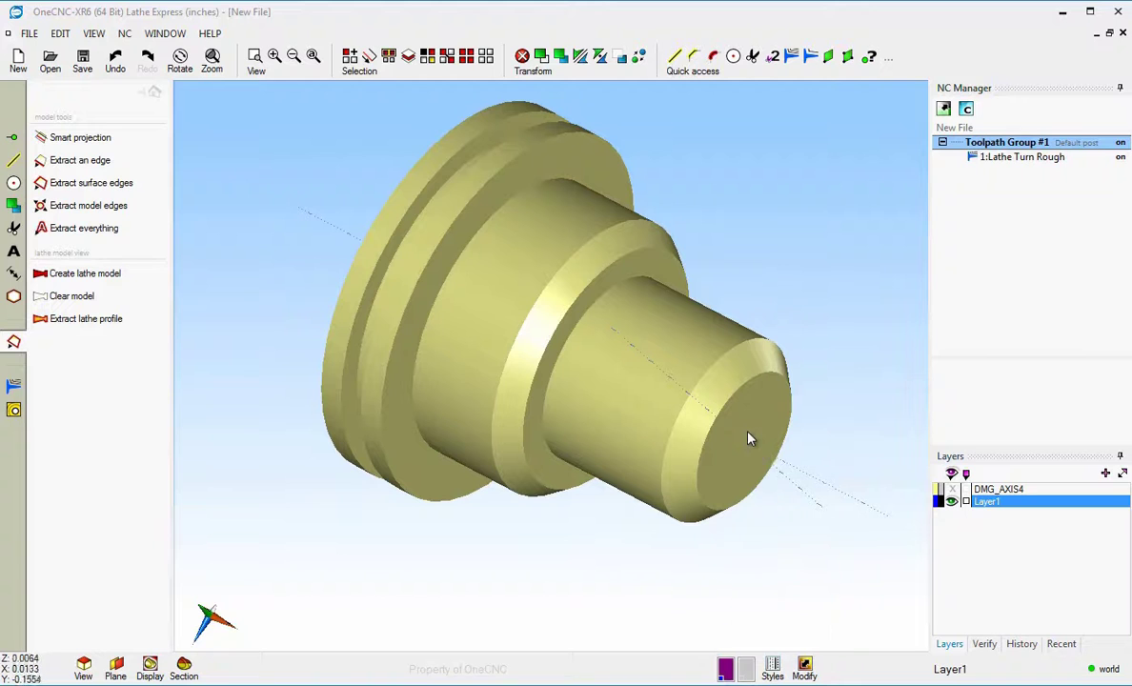
scroll(745, 426, "down", 3)
scroll(746, 426, "up", 2)
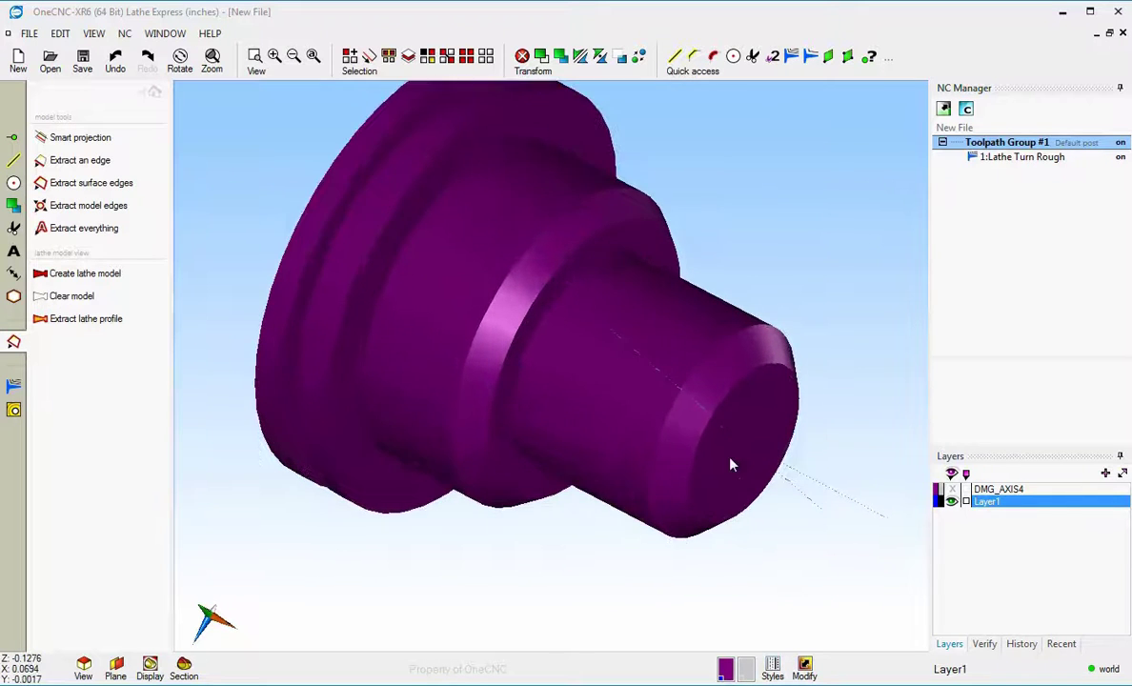
Step: Change the lathe model's colour to blue
scroll(703, 512, "down", 2)
middle_click_drag(701, 503, 720, 473)
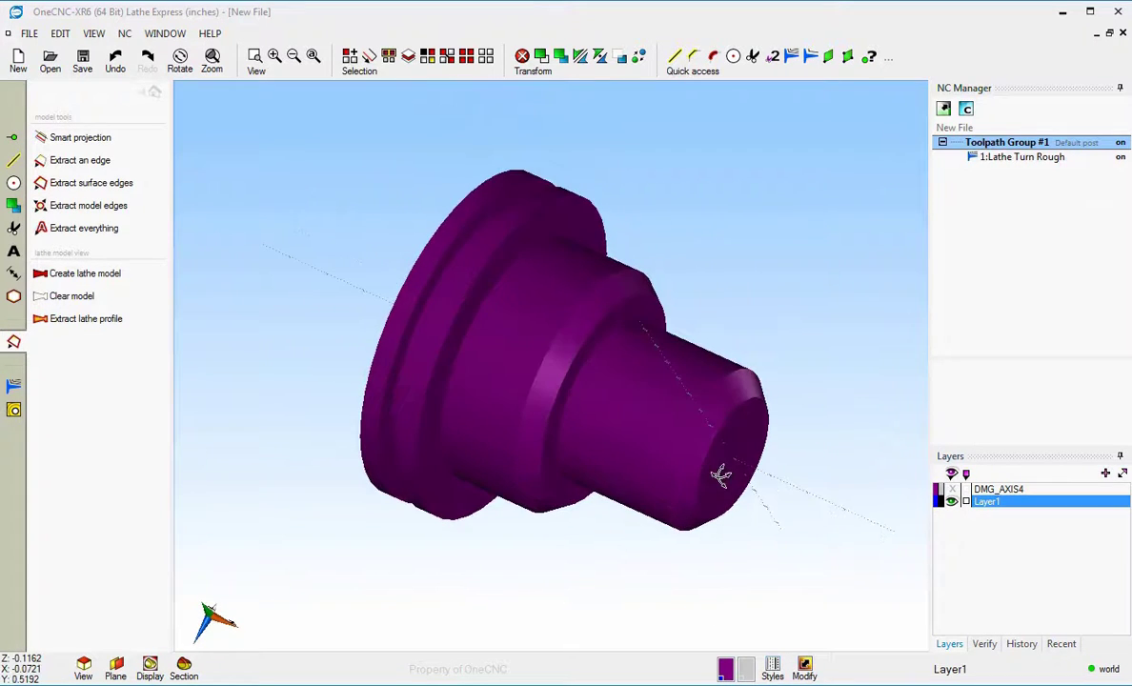
left_click(726, 670)
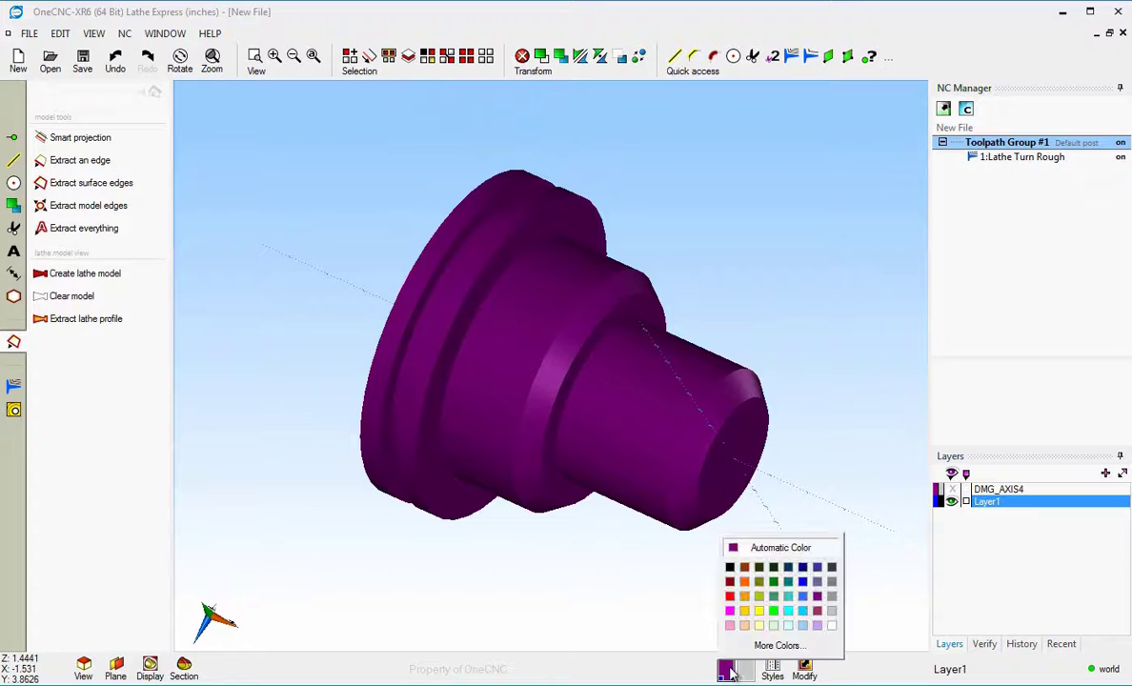
left_click(806, 601)
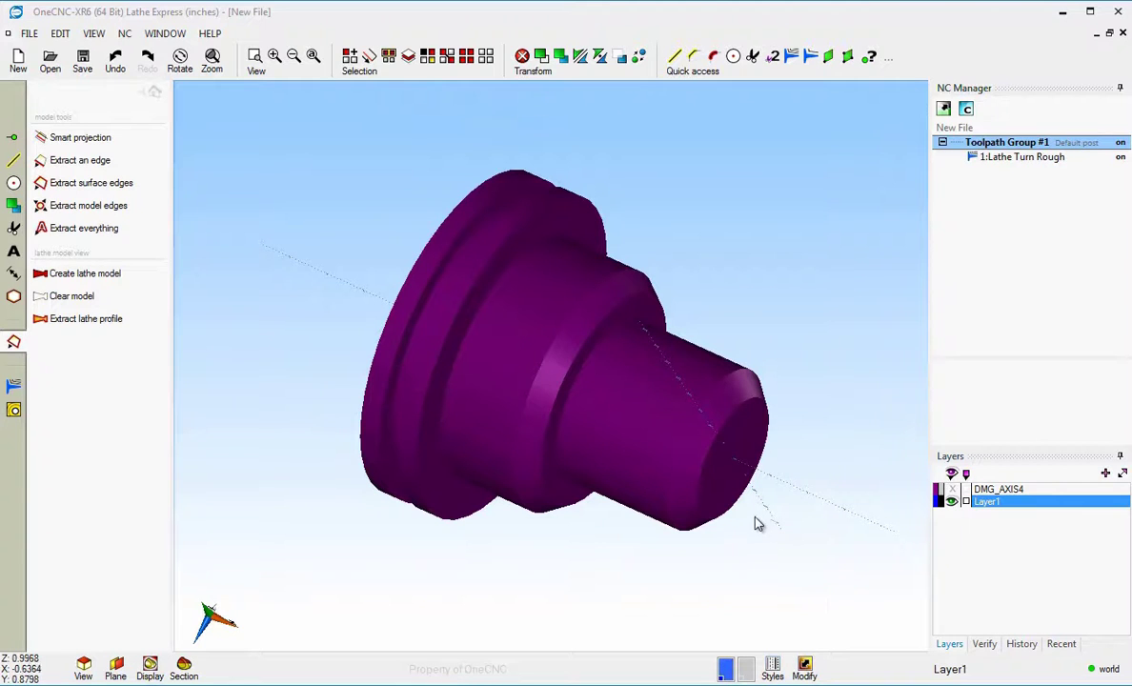
middle_click_drag(748, 517, 748, 532)
scroll(732, 474, "up", 1)
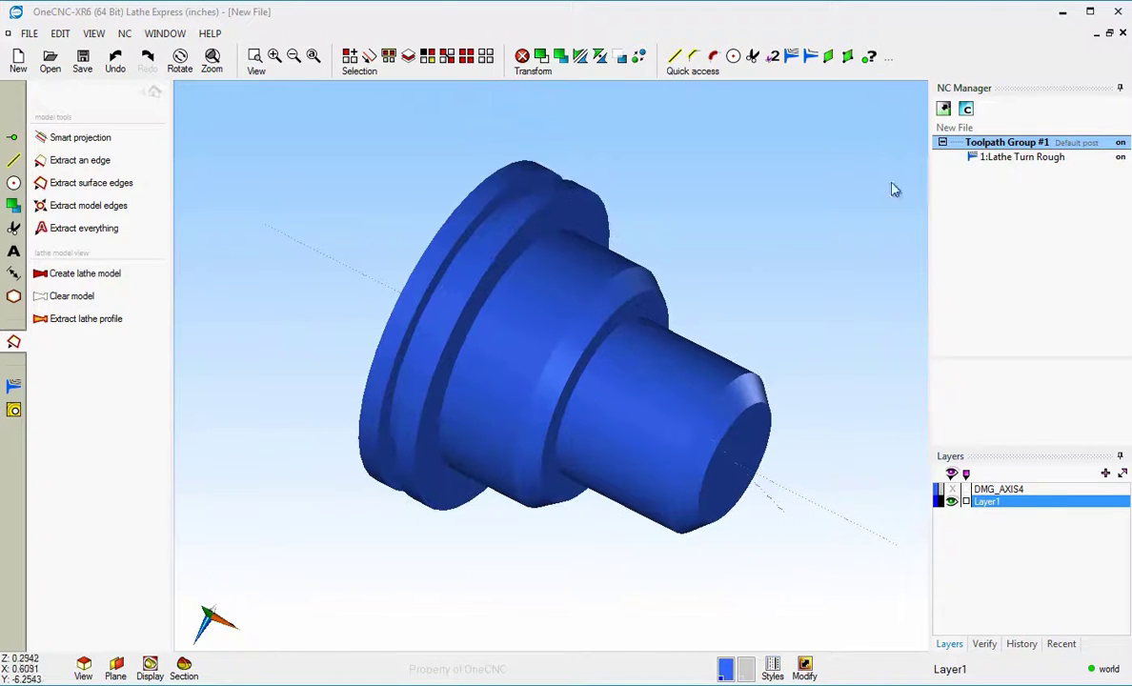
Step: Preview the toolpaths of Toolpath Group #1 over the solid lathe model, inspect the cutting passes closely, and close the preview
right_click(991, 141)
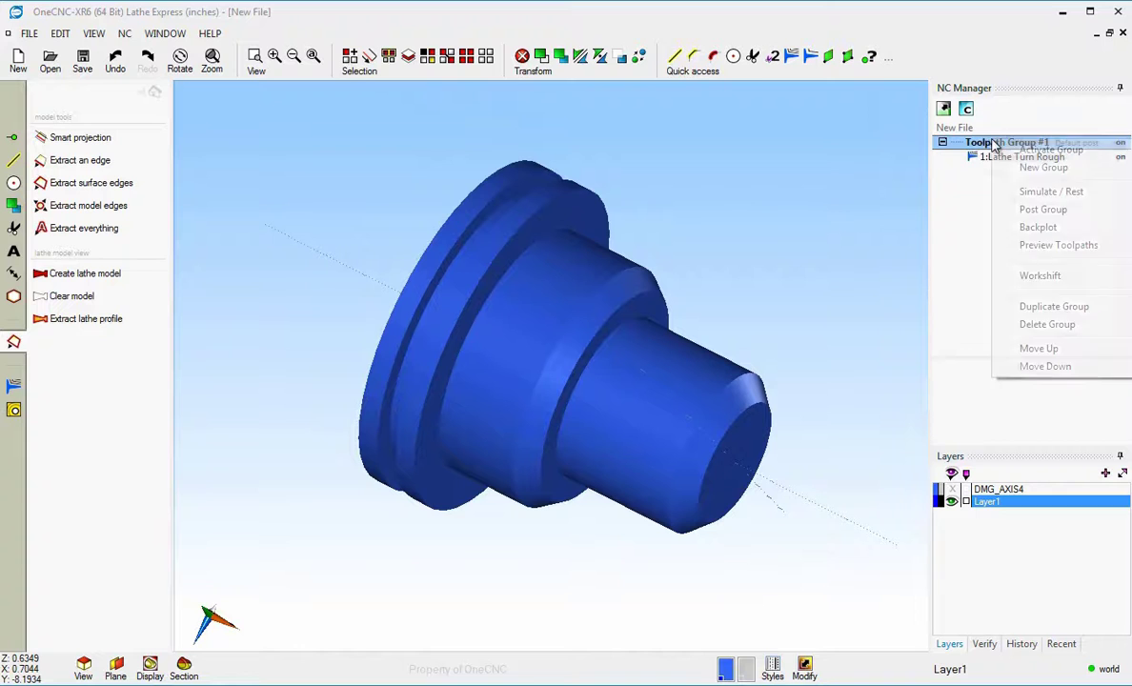
left_click(1055, 246)
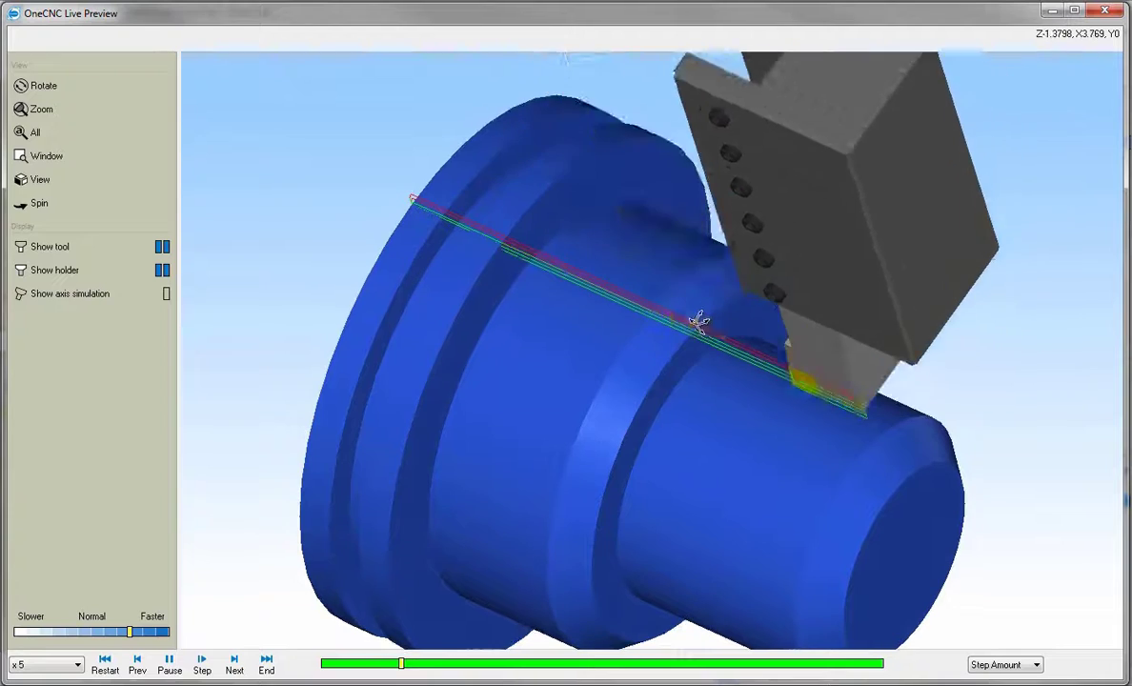
left_click(61, 108)
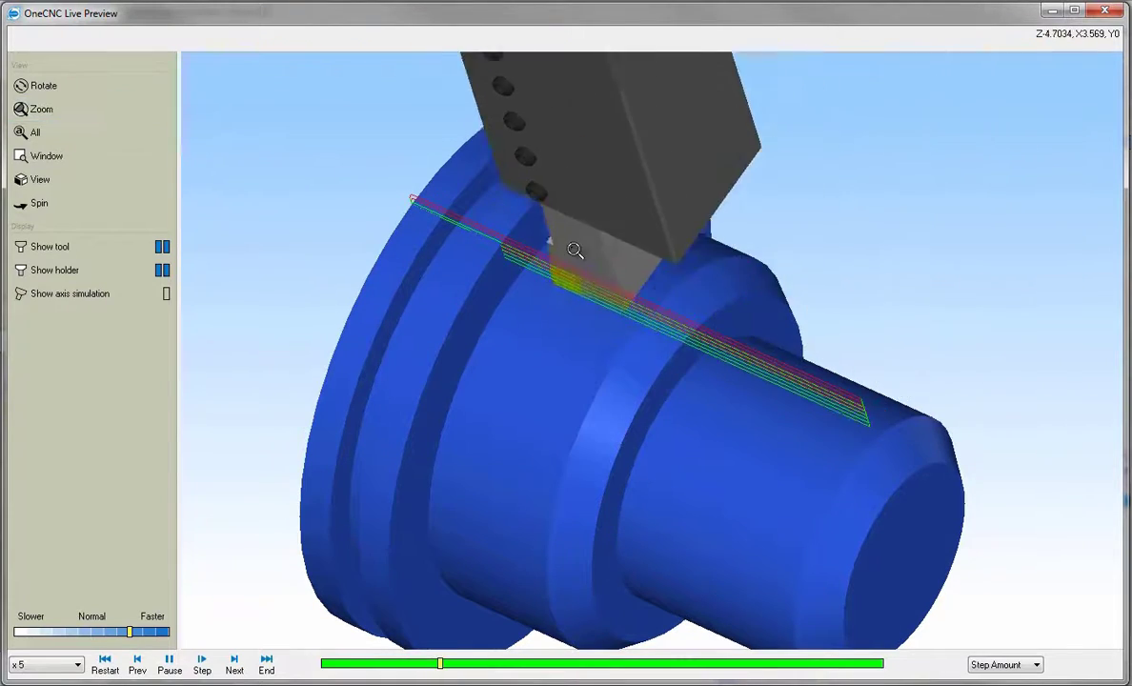
left_click_drag(576, 250, 629, 322)
middle_click_drag(629, 322, 637, 273)
mouse_move(635, 273)
left_mouse_down()
mouse_move(664, 256)
mouse_move(539, 288)
mouse_move(662, 266)
mouse_move(690, 245)
mouse_move(678, 269)
mouse_move(666, 256)
mouse_move(654, 284)
left_mouse_up()
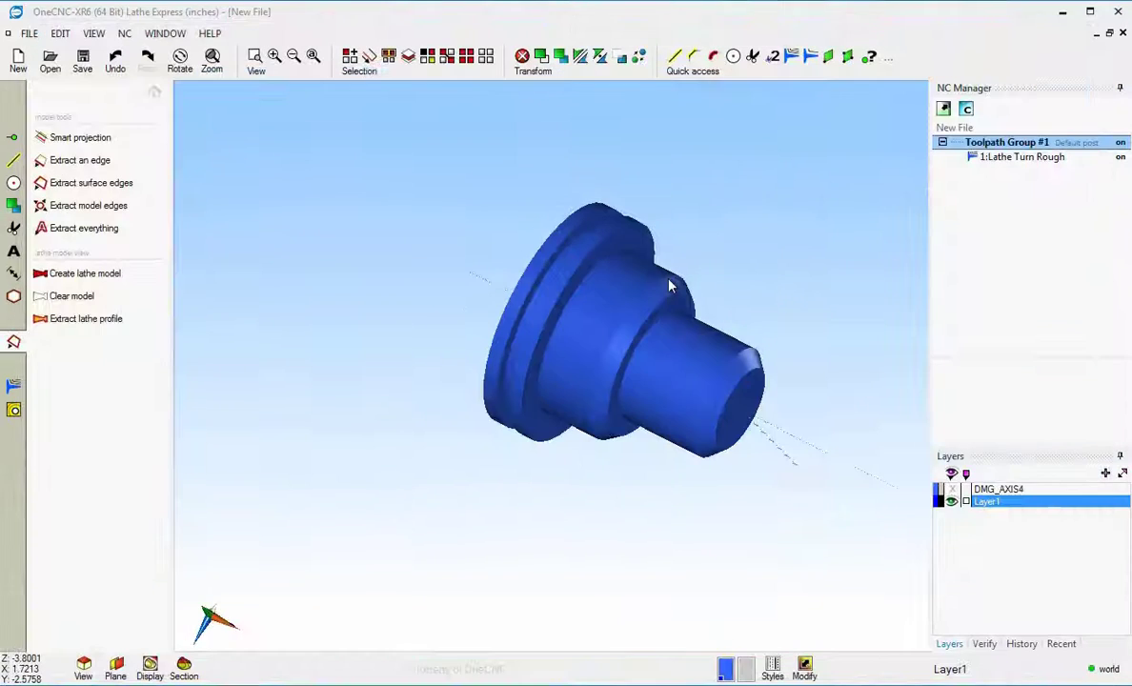
middle_click_drag(667, 283, 607, 291)
scroll(601, 296, "up", 3)
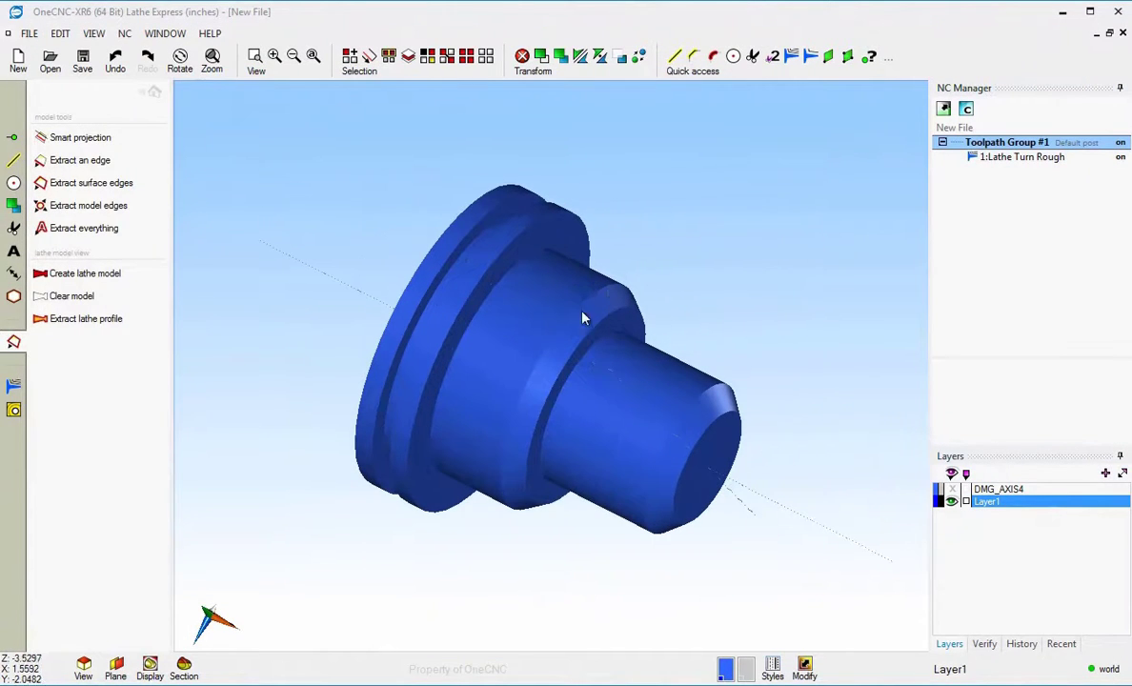
Step: Clear the solid lathe model so that only the turning profile is displayed
left_click(154, 92)
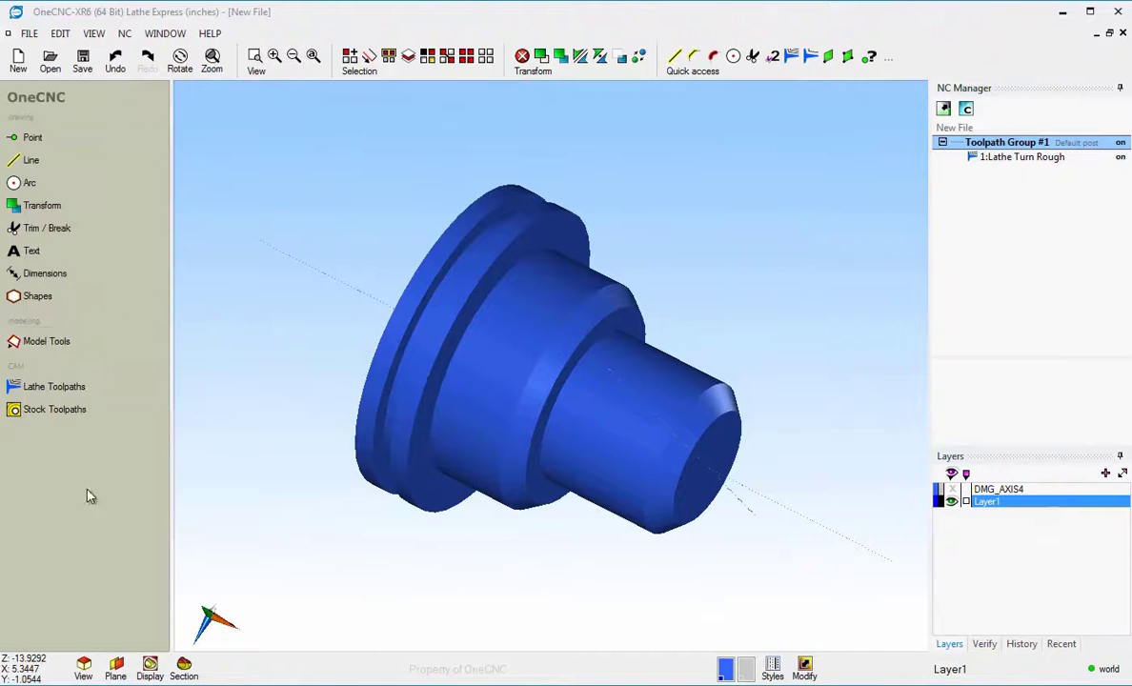
left_click(67, 344)
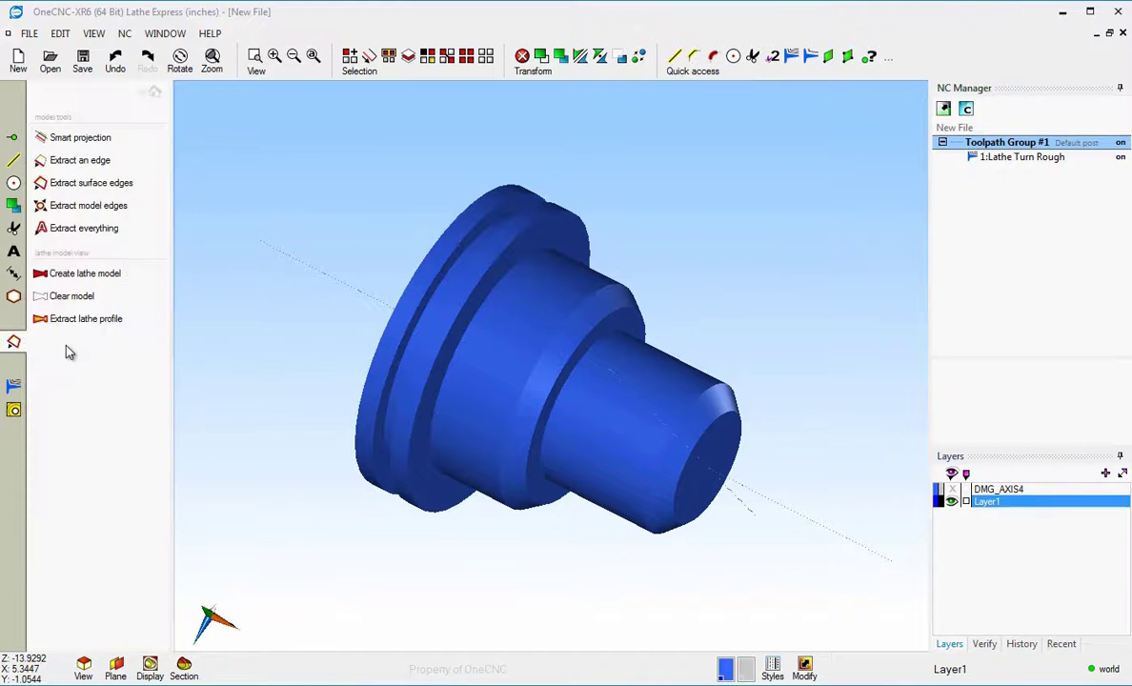
left_click(72, 297)
middle_click_drag(437, 315, 480, 194)
left_click(153, 92)
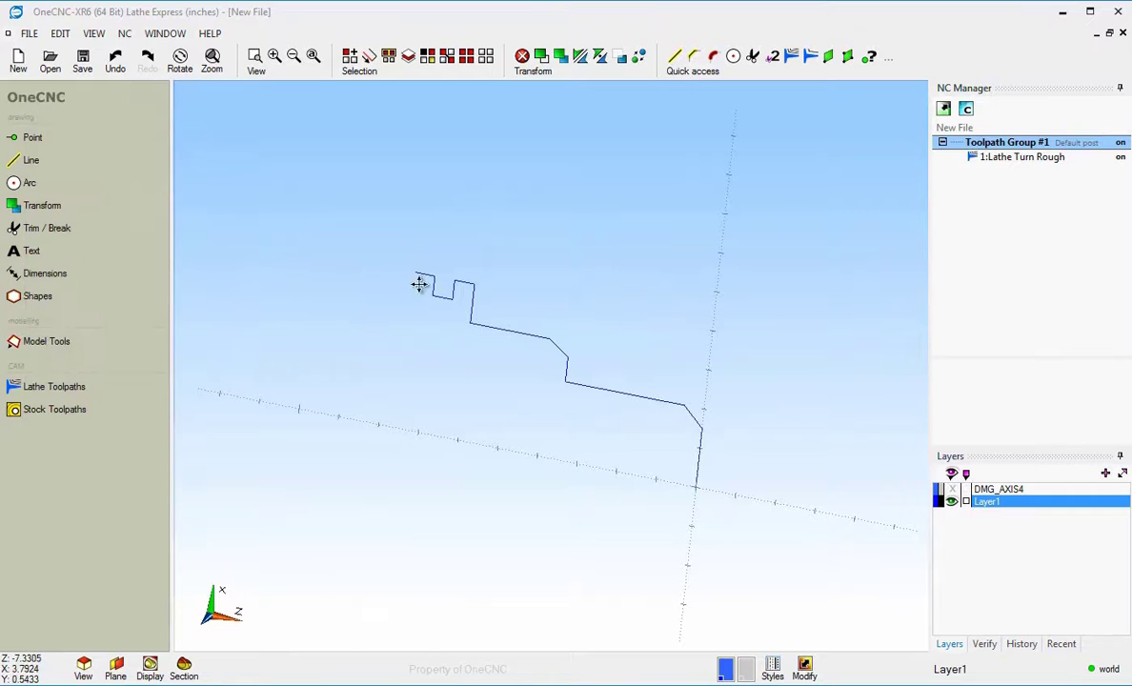
middle_click_drag(428, 274, 441, 235)
scroll(478, 332, "up", 1)
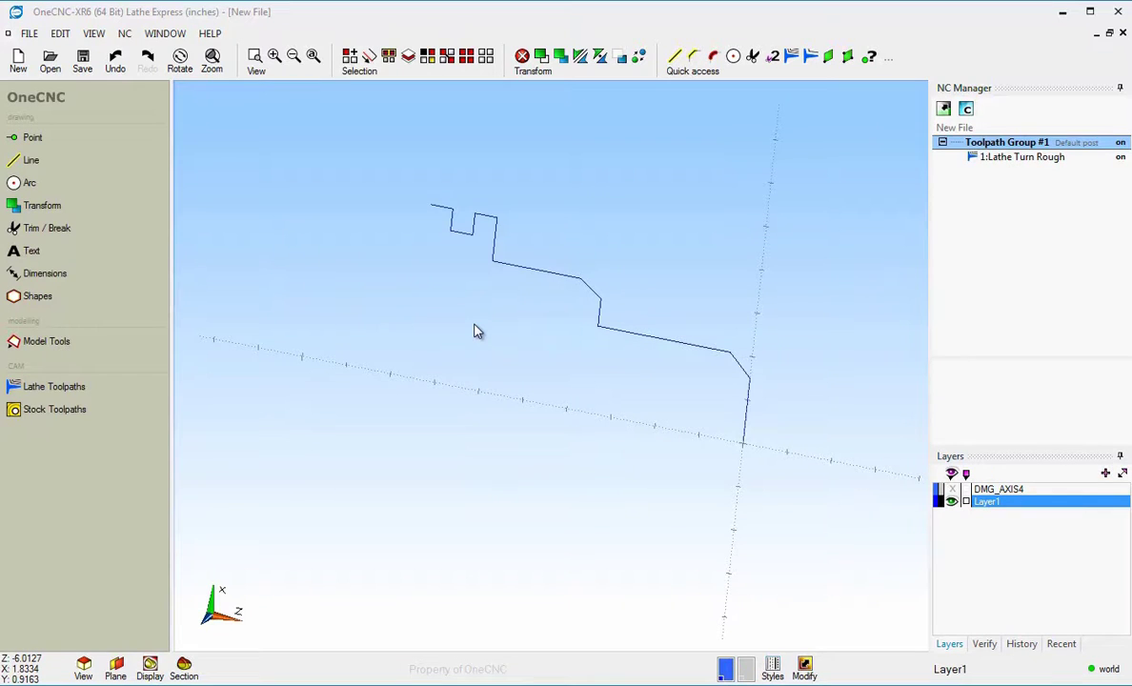